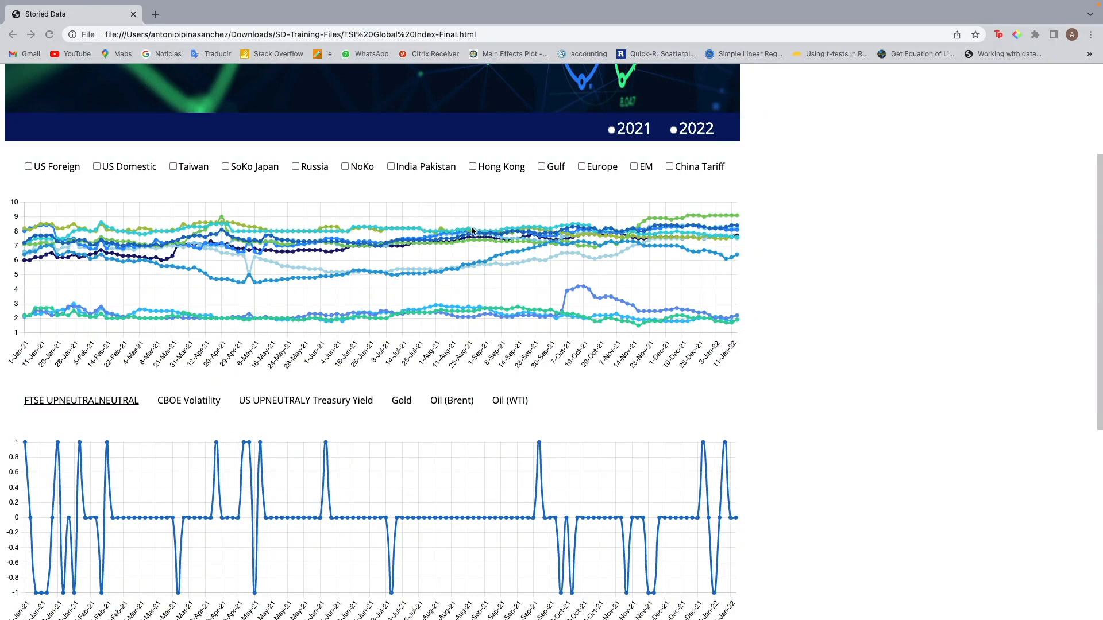
# Examine the finished TSI Global Index dashboard, filtering its charts and comments table by Europe and 2021 and trying the Oil (WTI) selector
pyautogui.scroll(-5, 473, 230)
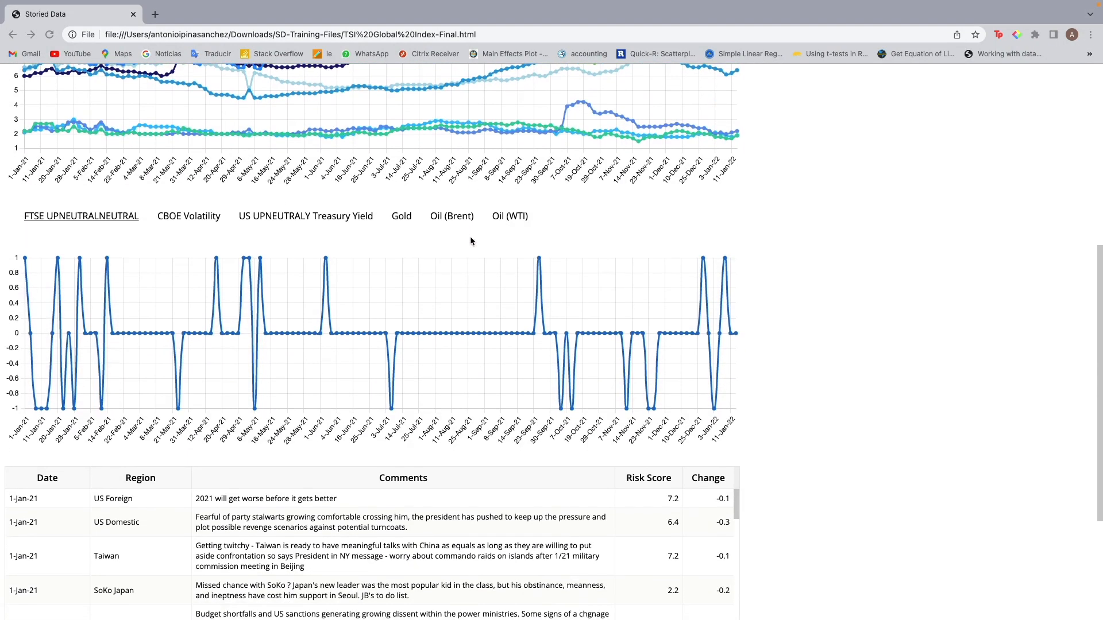
pyautogui.scroll(-3, 470, 240)
pyautogui.scroll(10, 470, 240)
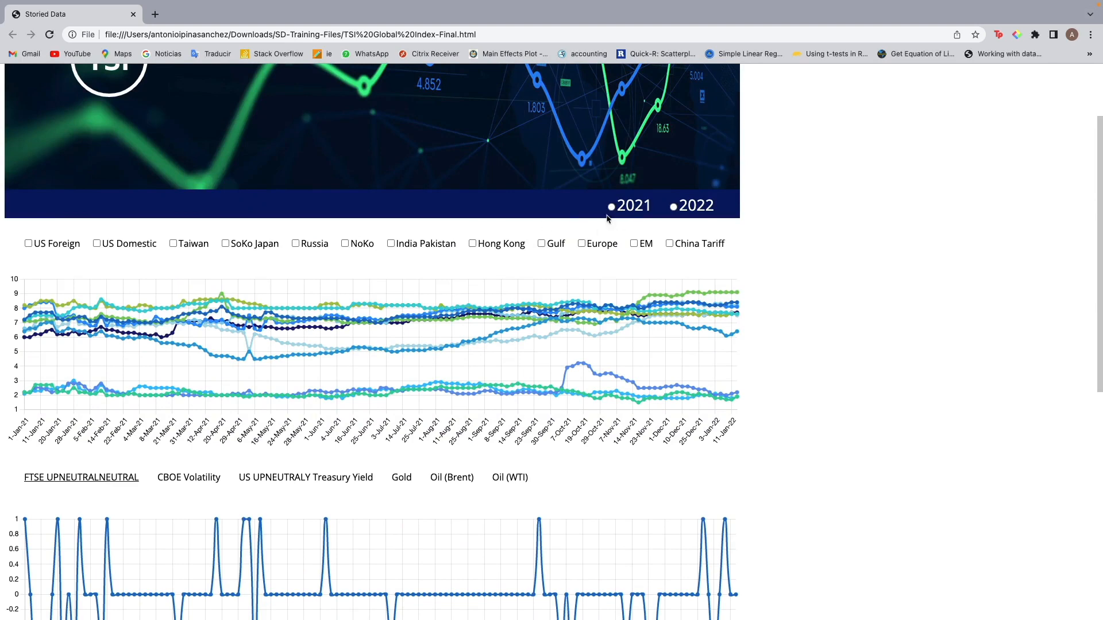
pyautogui.click(582, 243)
pyautogui.click(612, 207)
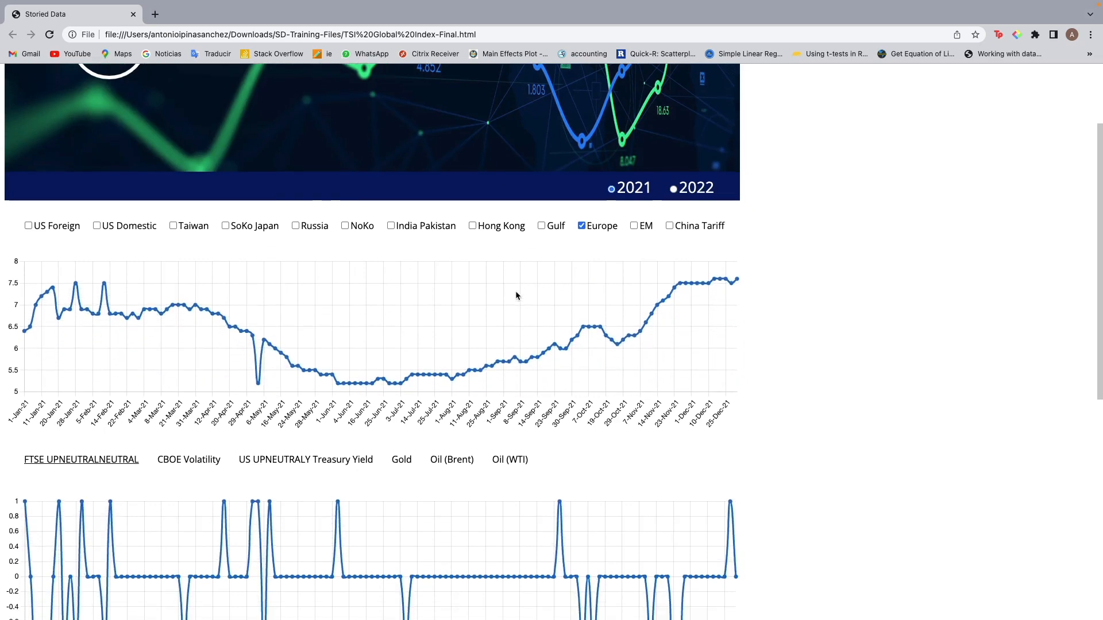
pyautogui.scroll(-5, 515, 292)
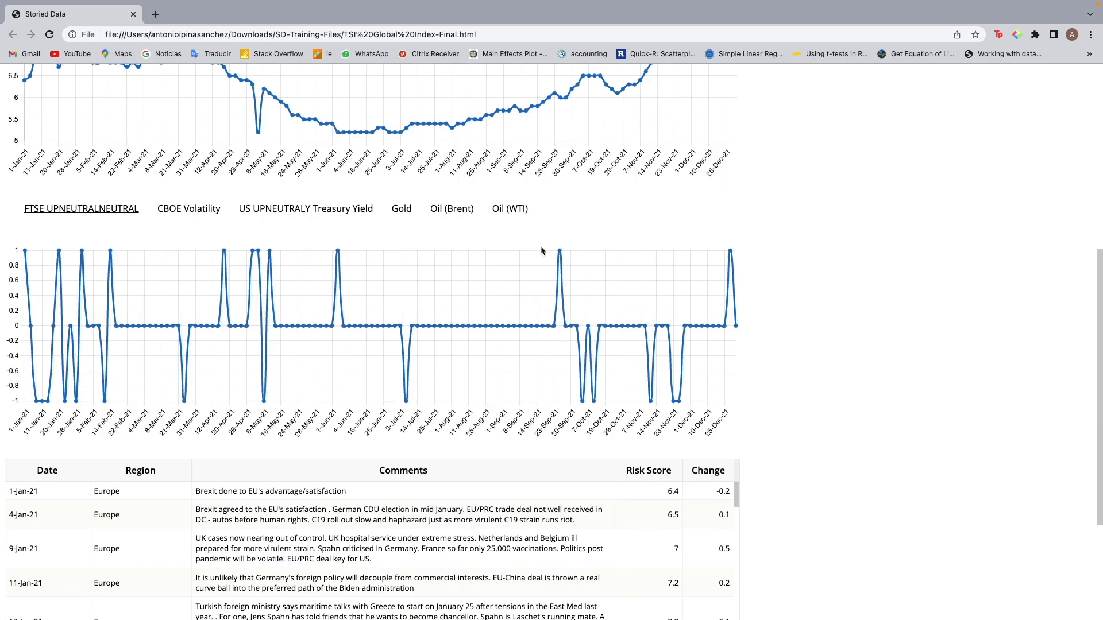
pyautogui.click(511, 211)
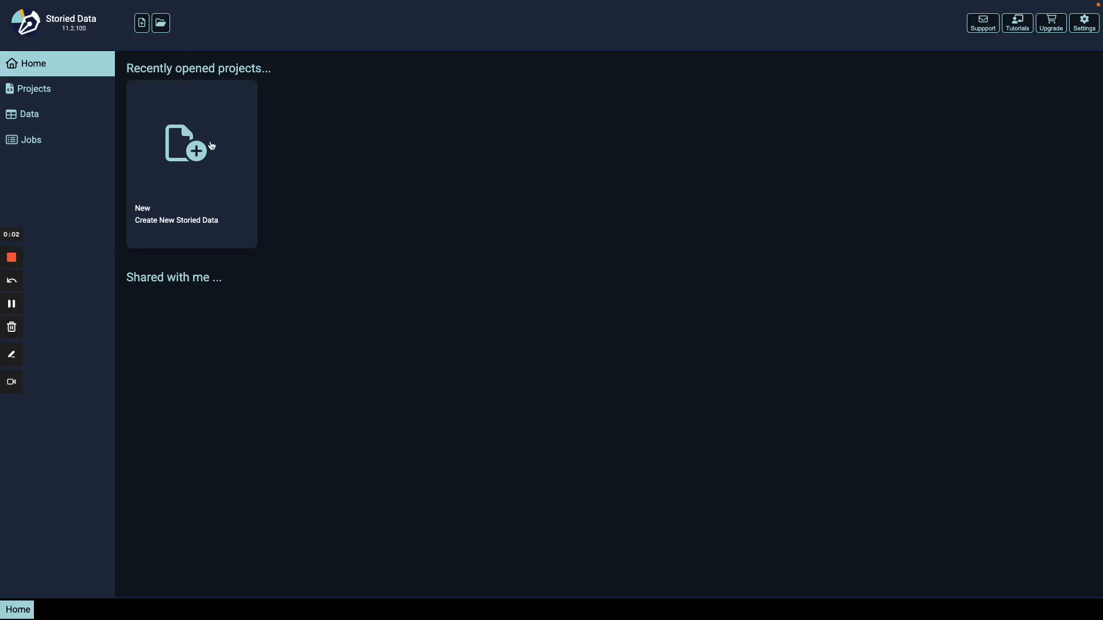
# In Storied Data, create a new project named "Demo 1" with no description
pyautogui.click(199, 148)
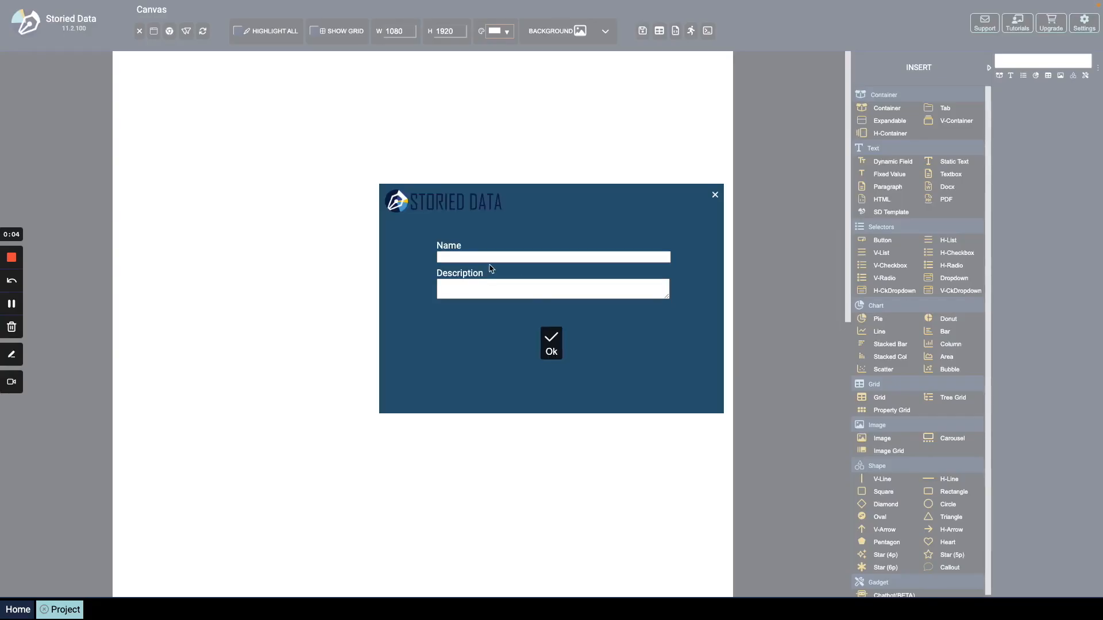
pyautogui.click(490, 258)
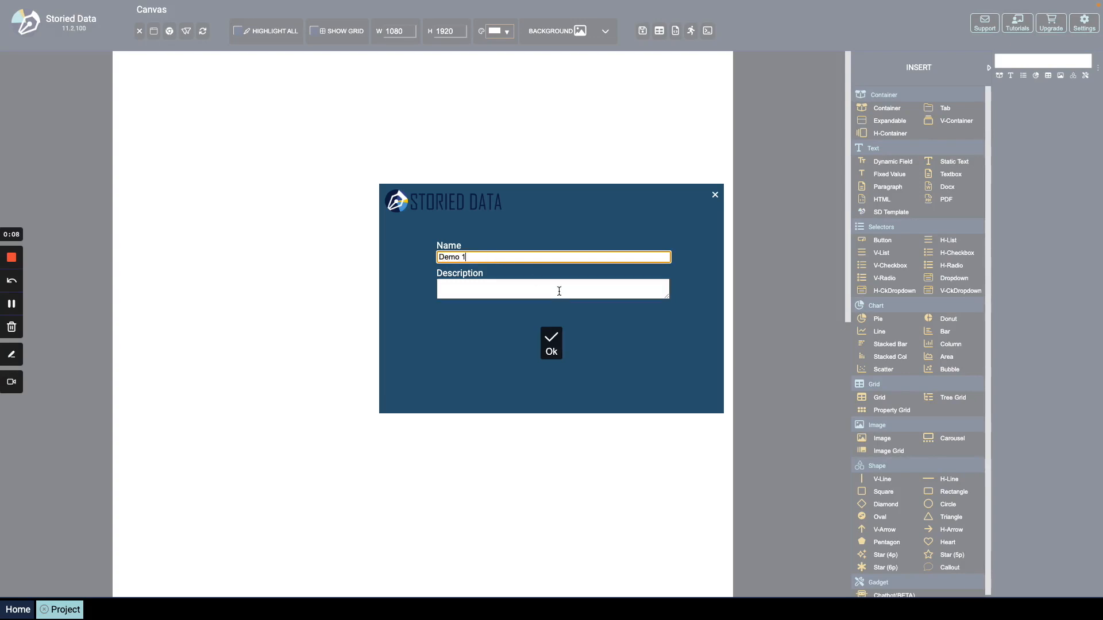
pyautogui.click(551, 345)
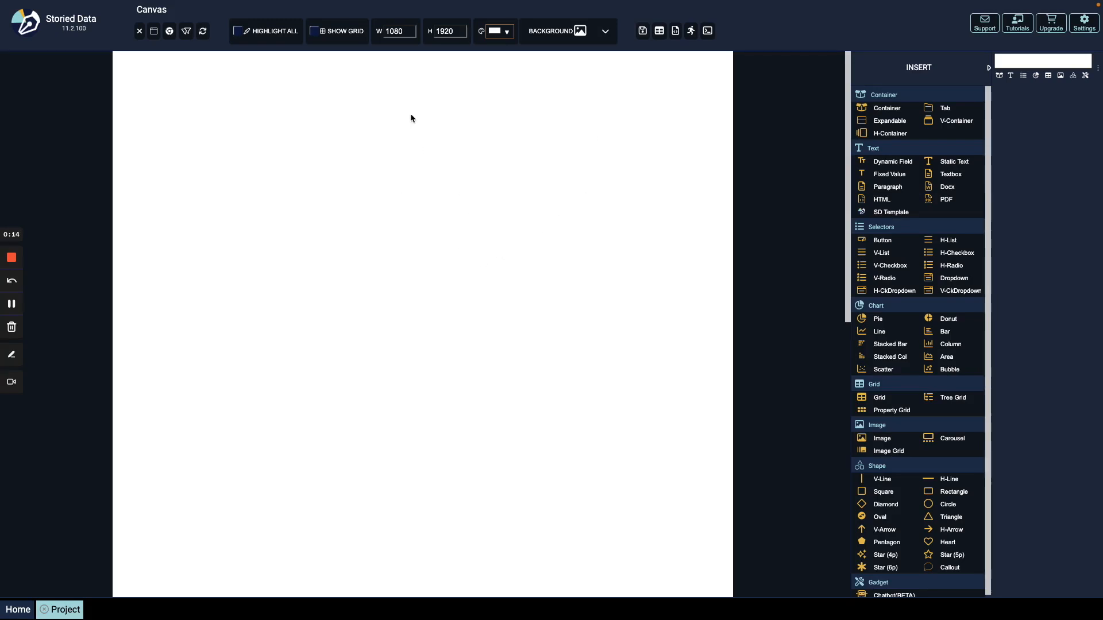
# Set the canvas width to 1280
pyautogui.click(398, 31)
pyautogui.press('BackSpace')
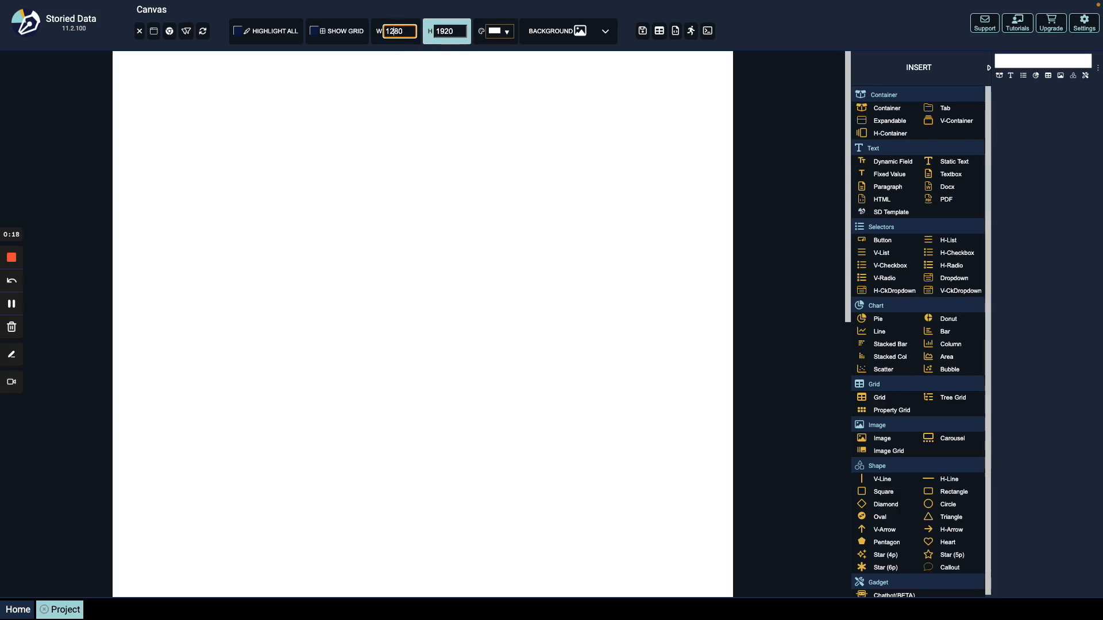
pyautogui.write('2')
pyautogui.click(379, 191)
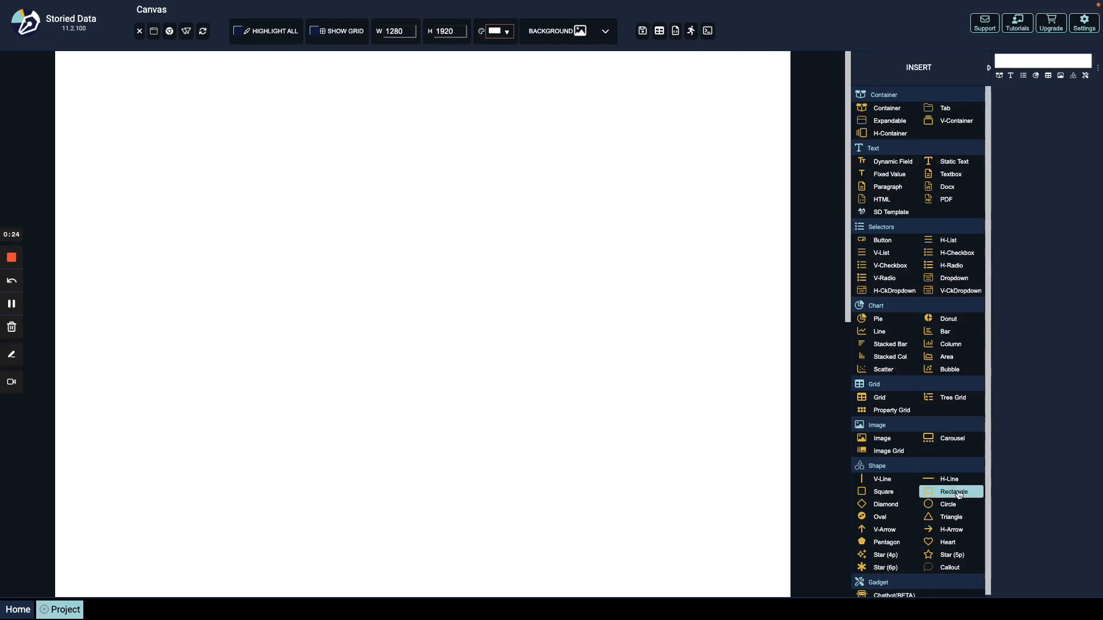
# Insert the image Banner 1.jpg at the canvas's top-left corner and stretch it across the full canvas width
pyautogui.click(885, 437)
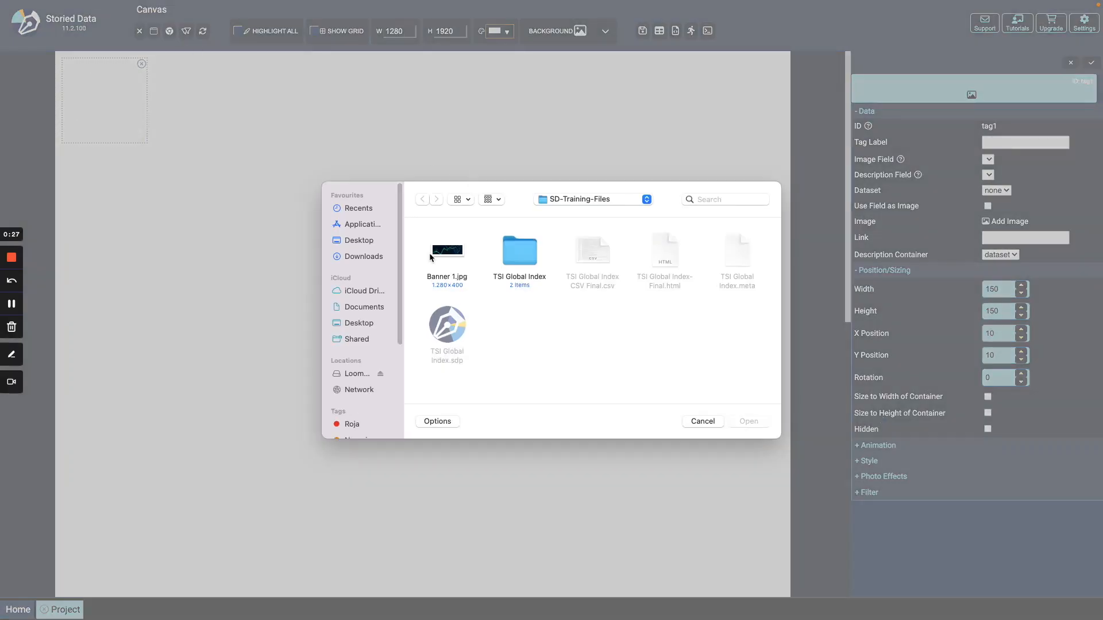
pyautogui.doubleClick(447, 251)
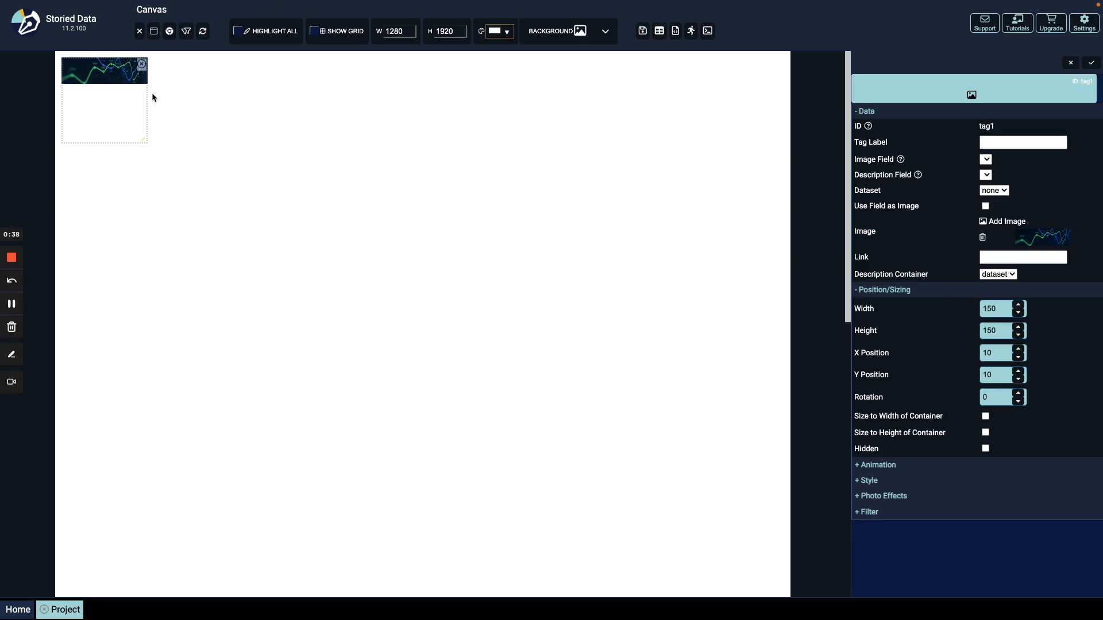
pyautogui.moveTo(150, 94); pyautogui.dragTo(787, 95)
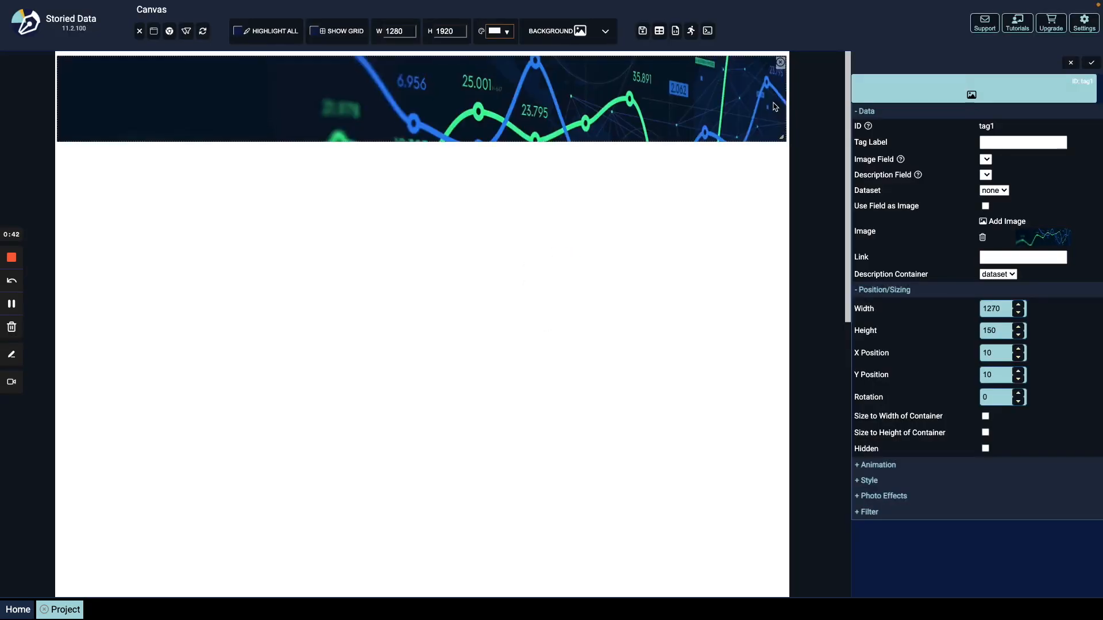
pyautogui.moveTo(785, 93); pyautogui.dragTo(790, 94)
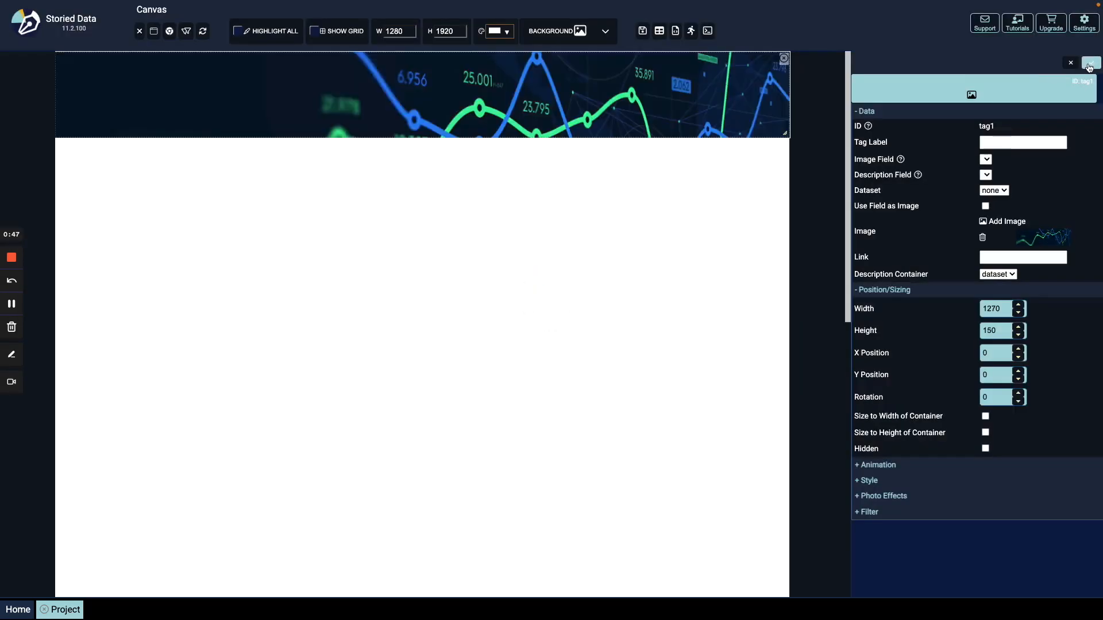
pyautogui.click(1090, 65)
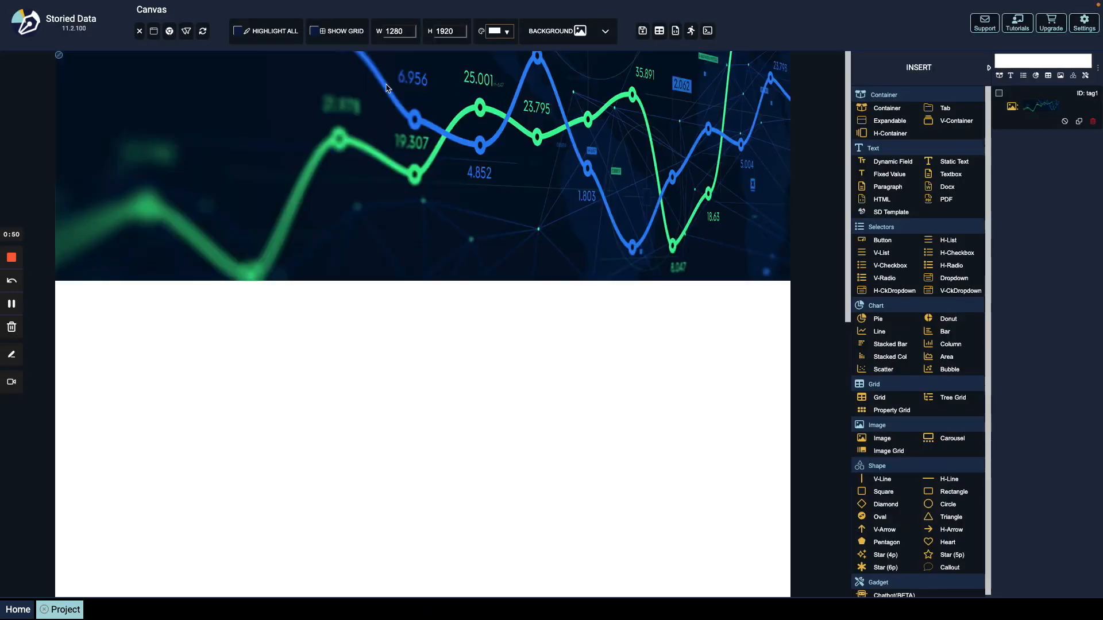
# Import the TSI Global Index CSV Final.csv file as the dataset for Sheet_1
pyautogui.click(659, 32)
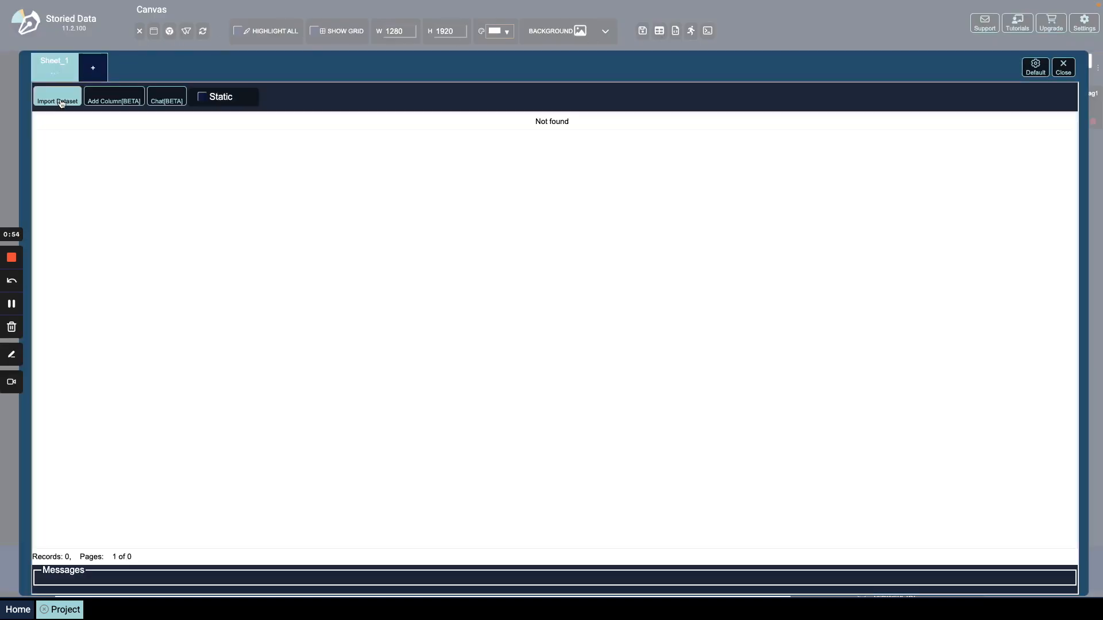
pyautogui.click(58, 98)
pyautogui.doubleClick(596, 259)
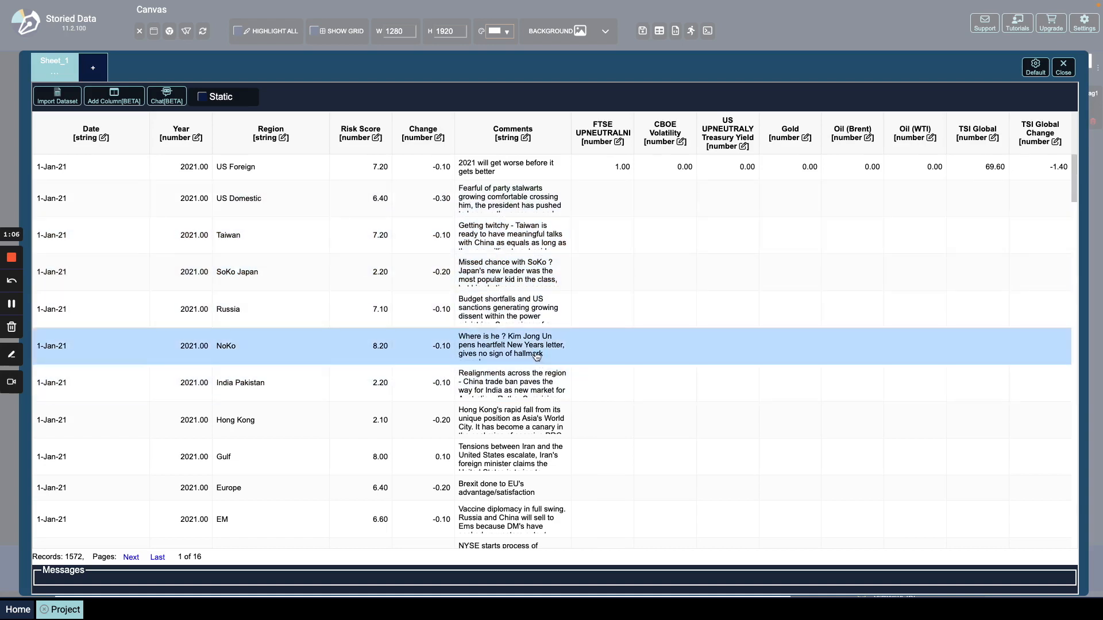
# Format the Year column to show no decimal places and close the dataset view
pyautogui.click(197, 138)
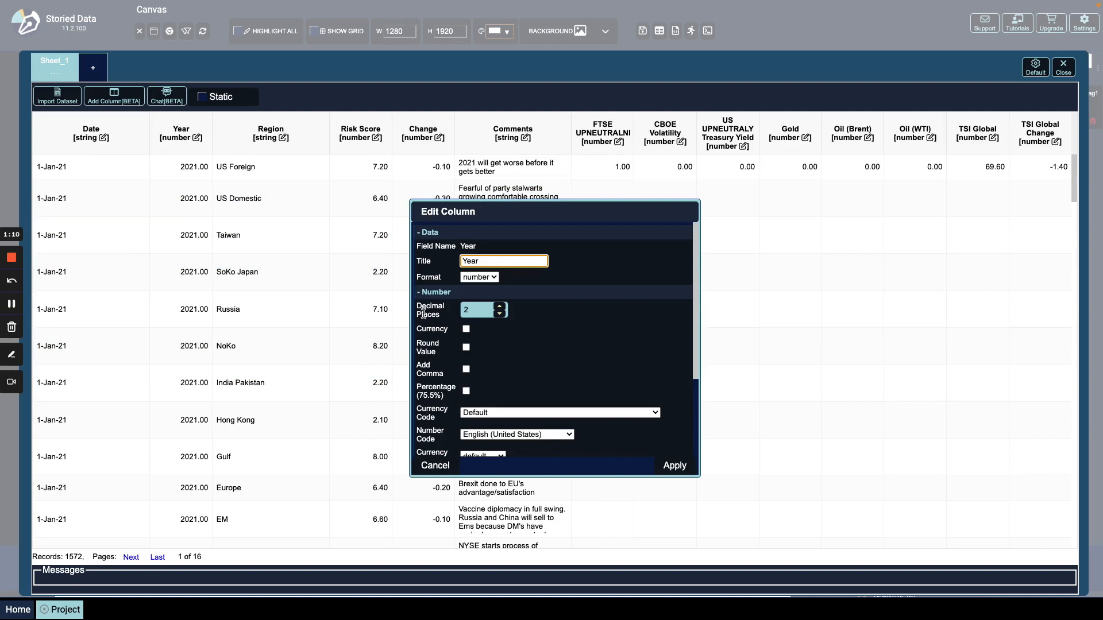
pyautogui.click(501, 315)
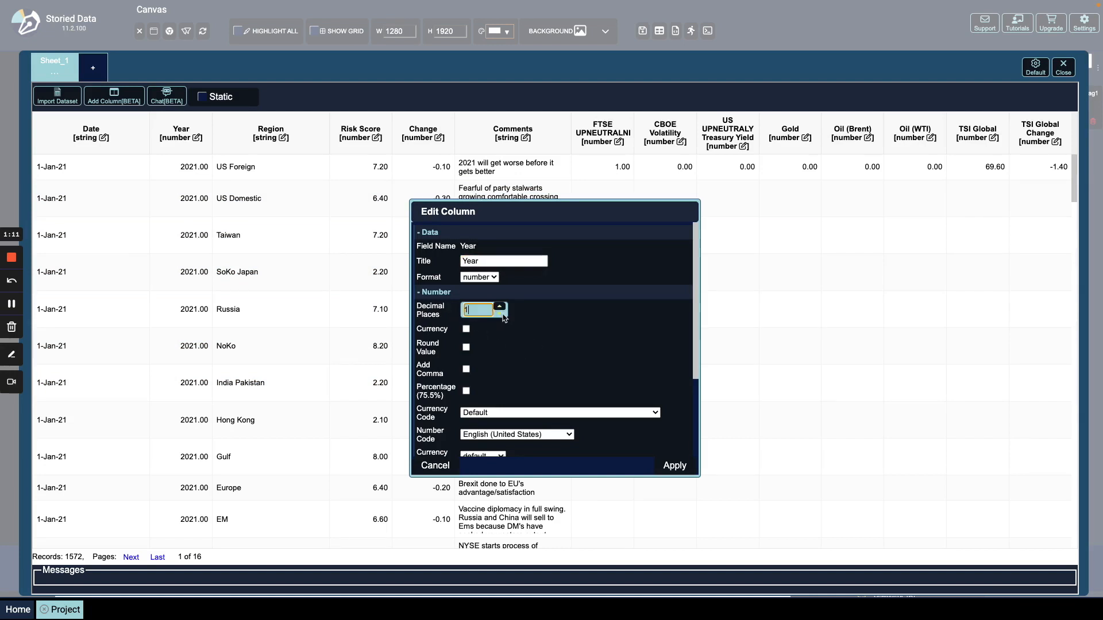
pyautogui.click(675, 467)
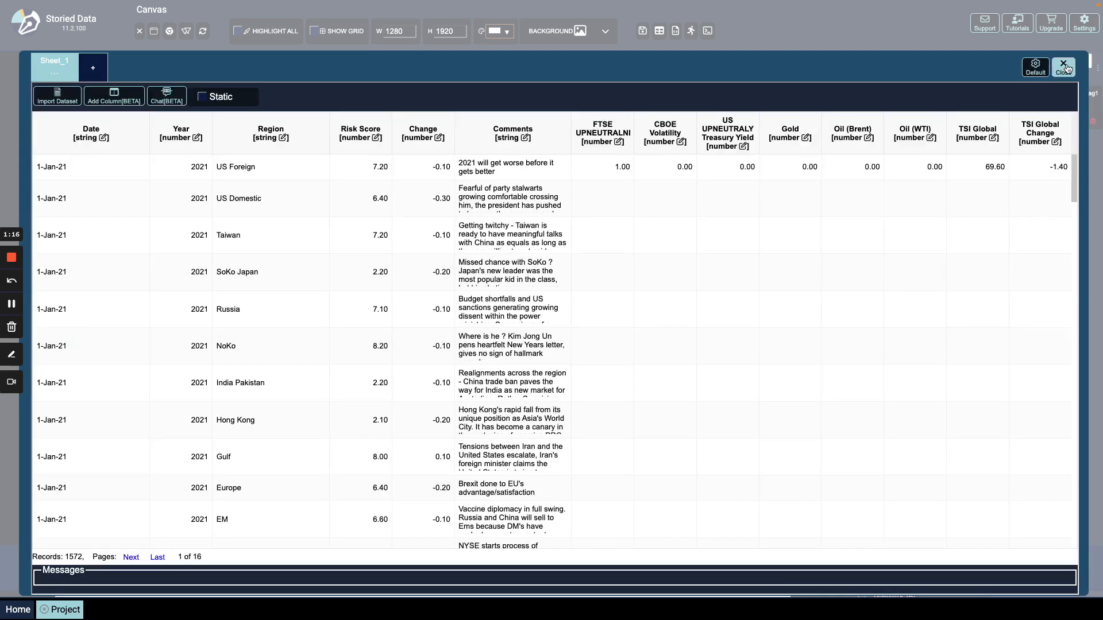
pyautogui.click(1064, 67)
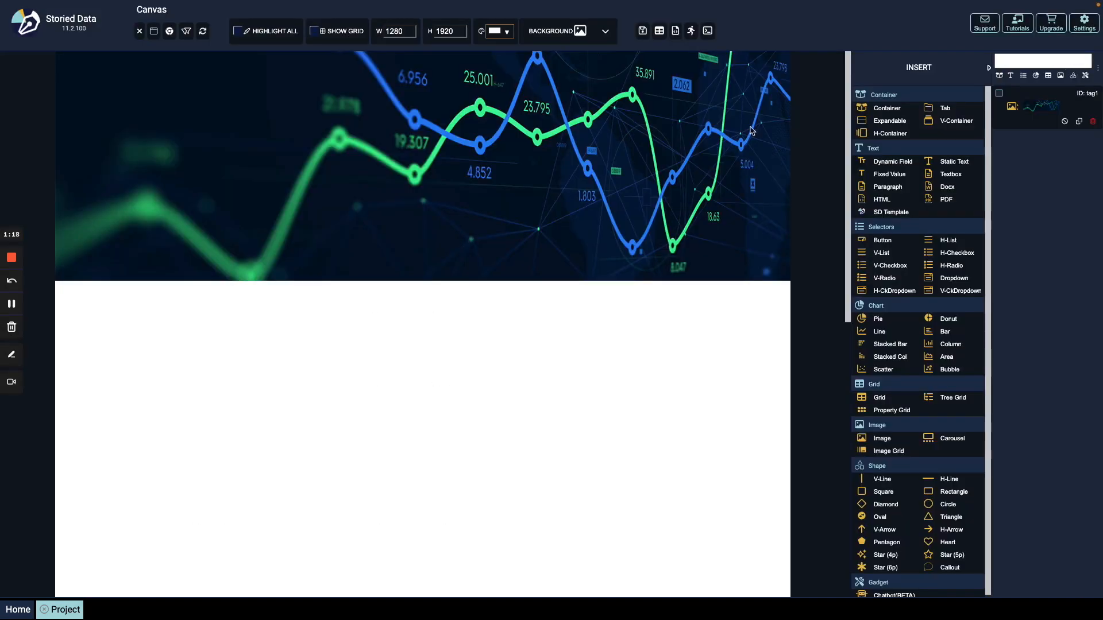
# Insert a line chart below the banner, leaving a gap at Y position 536, and enlarge its height to about 273
pyautogui.scroll(-3, 850, 185)
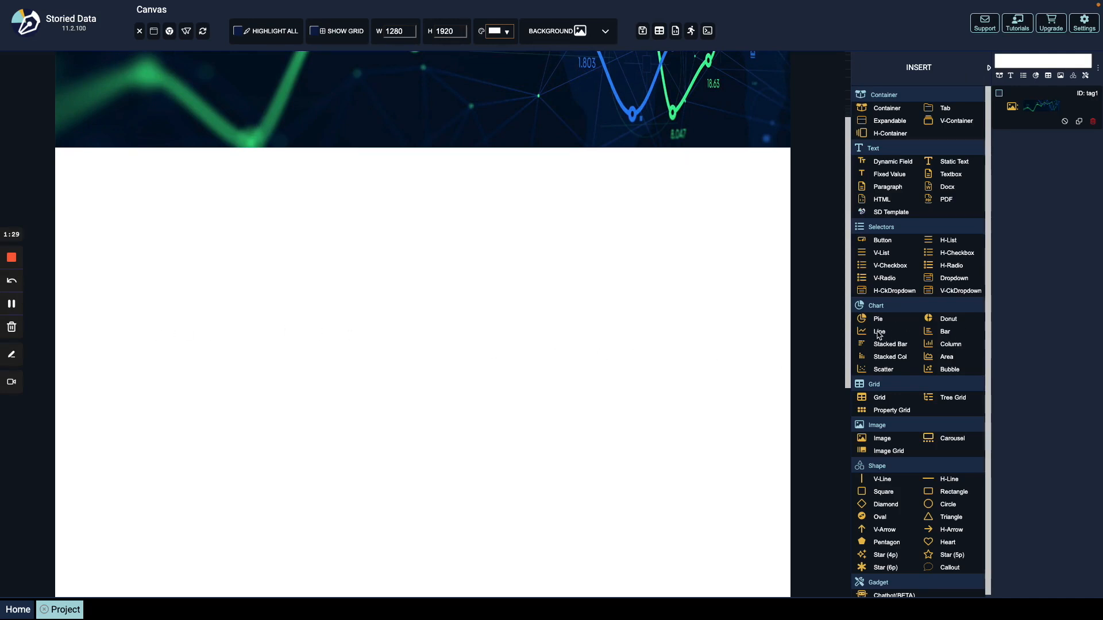
pyautogui.click(879, 336)
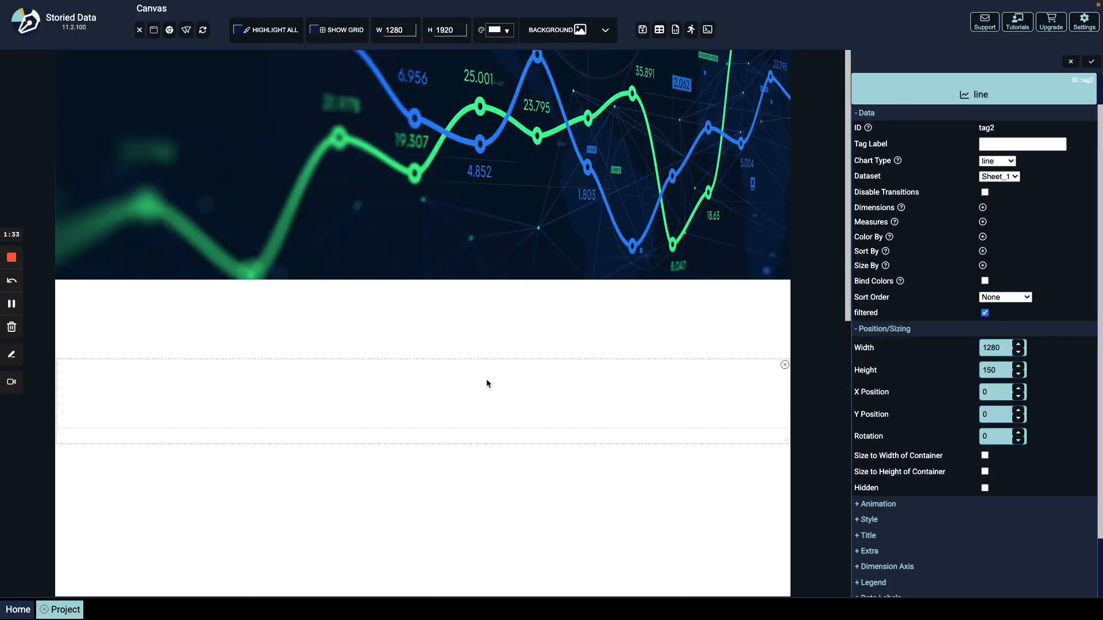
pyautogui.scroll(-3, 476, 370)
pyautogui.moveTo(445, 347); pyautogui.dragTo(438, 375)
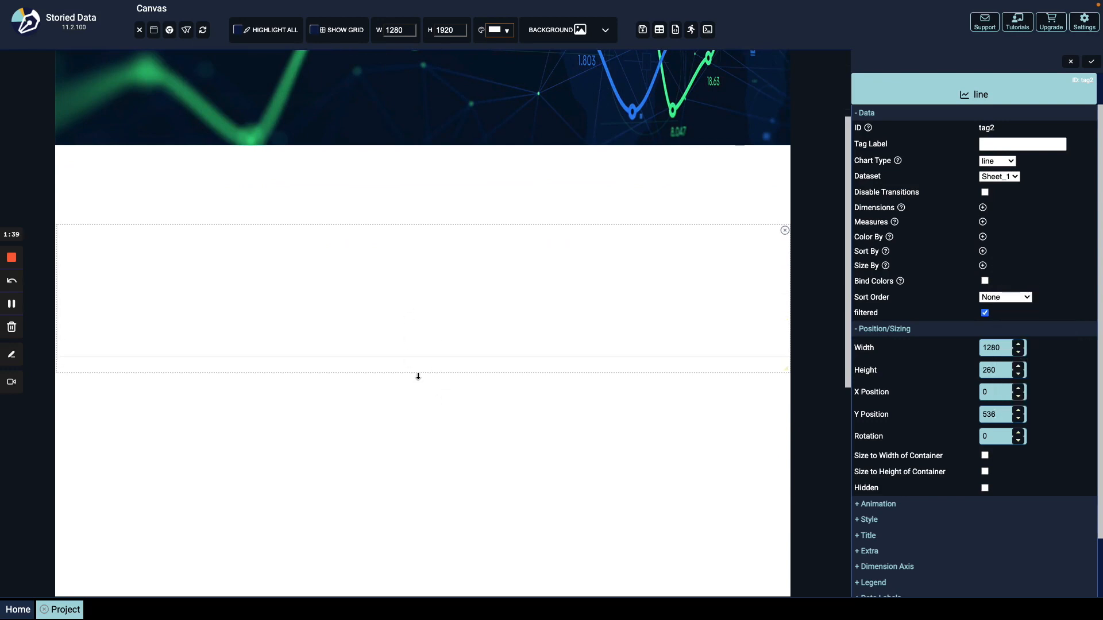
pyautogui.moveTo(416, 375); pyautogui.dragTo(420, 380)
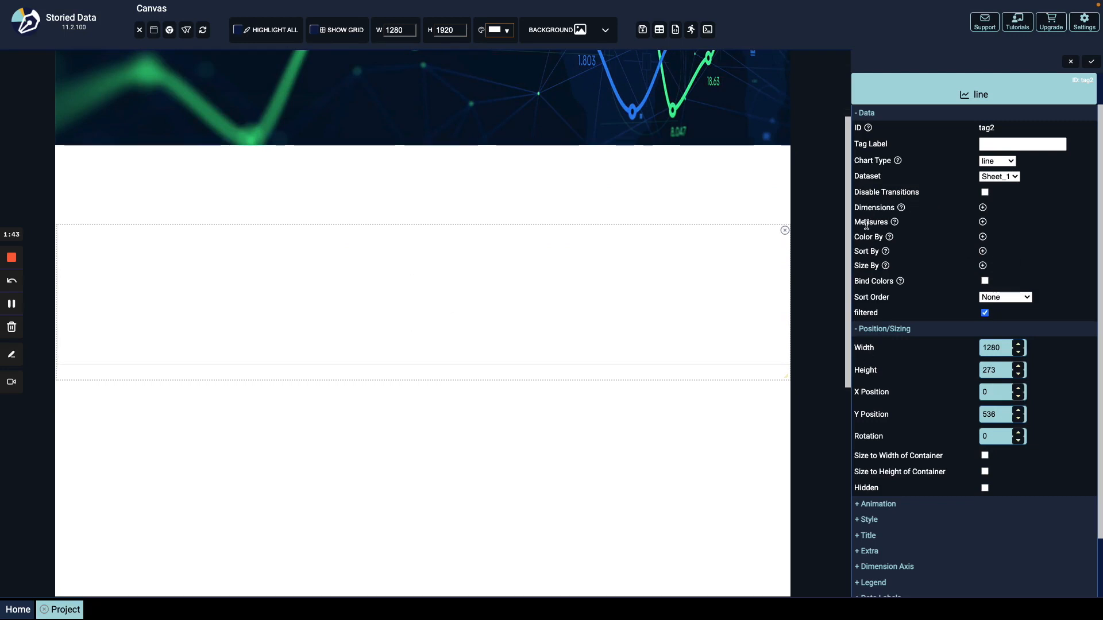
# Assign Date as the line chart's dimension and Risk Score as its measure
pyautogui.click(983, 208)
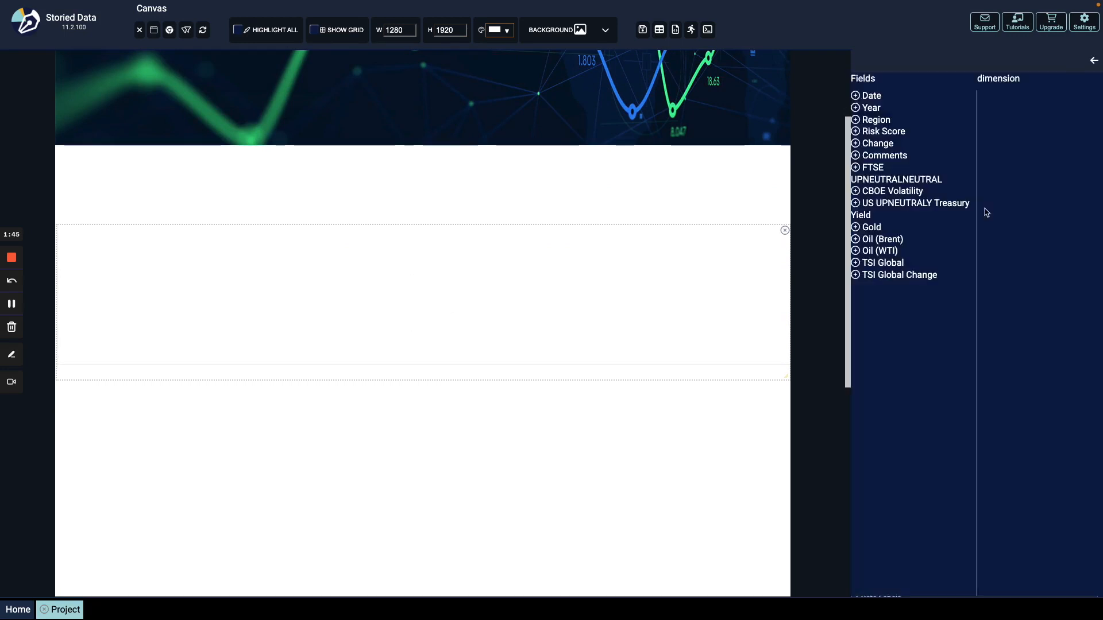
pyautogui.click(855, 96)
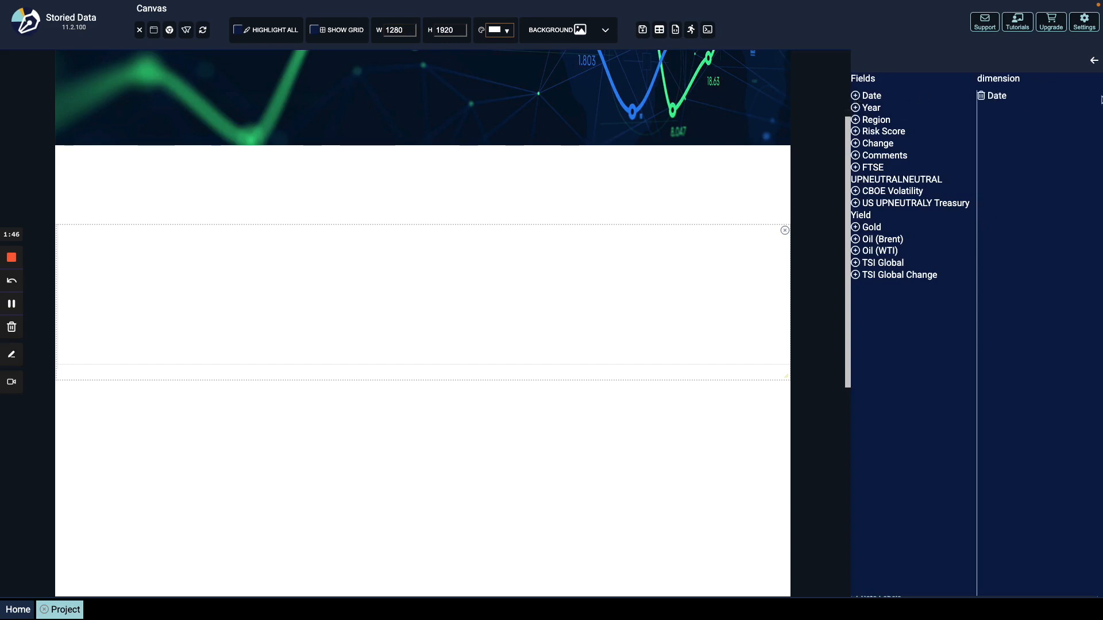
pyautogui.click(1094, 60)
pyautogui.click(983, 237)
pyautogui.click(861, 131)
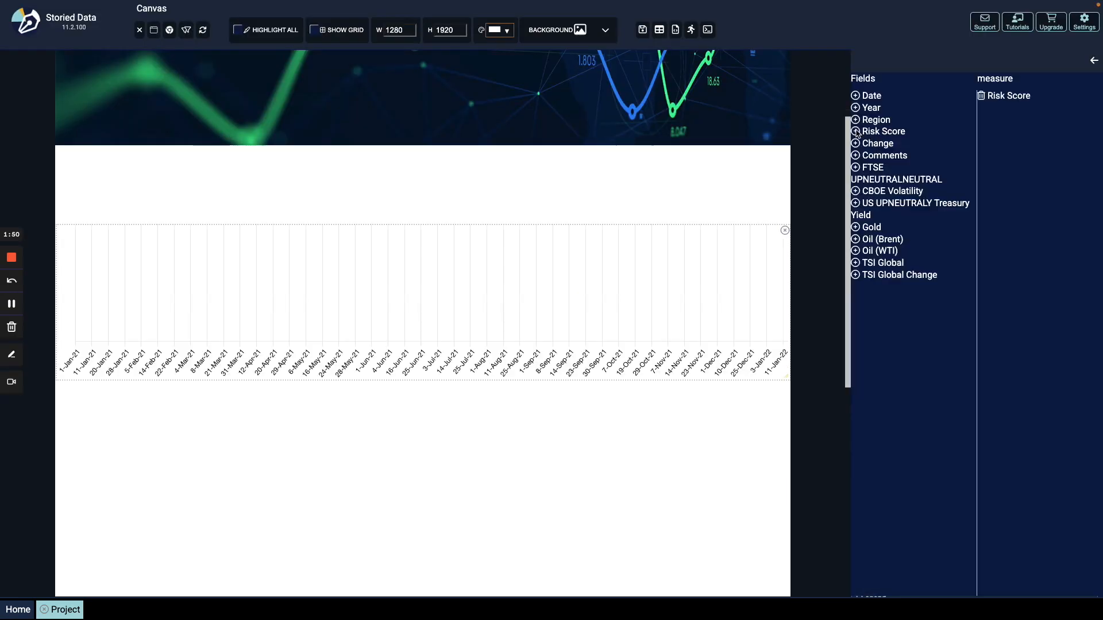
pyautogui.click(1094, 60)
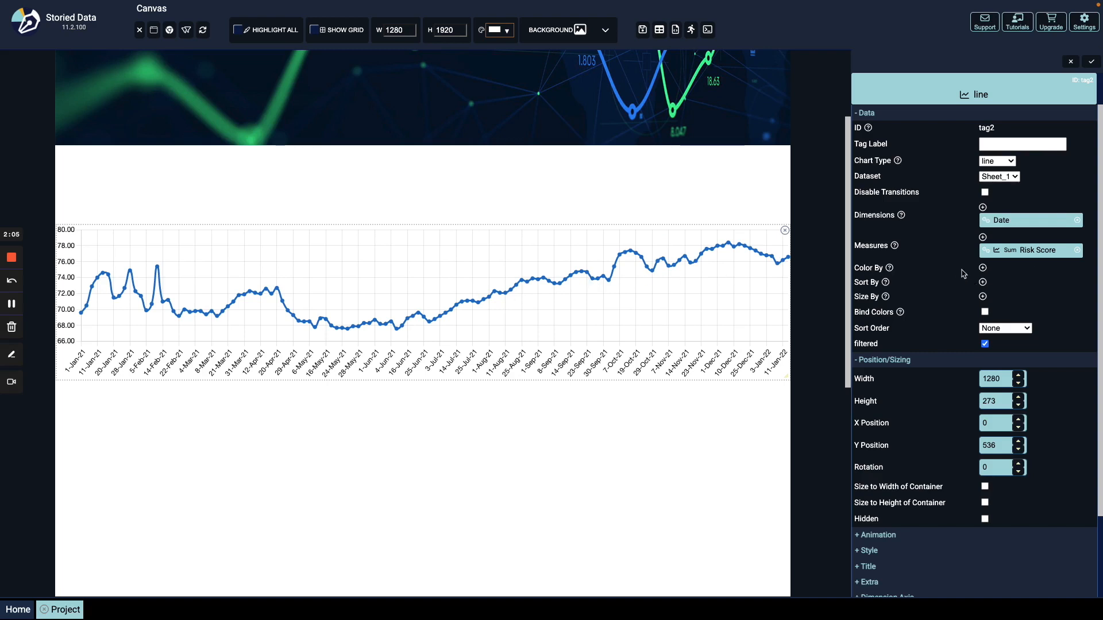
# Color the line chart by Region and apply the chart settings
pyautogui.click(984, 269)
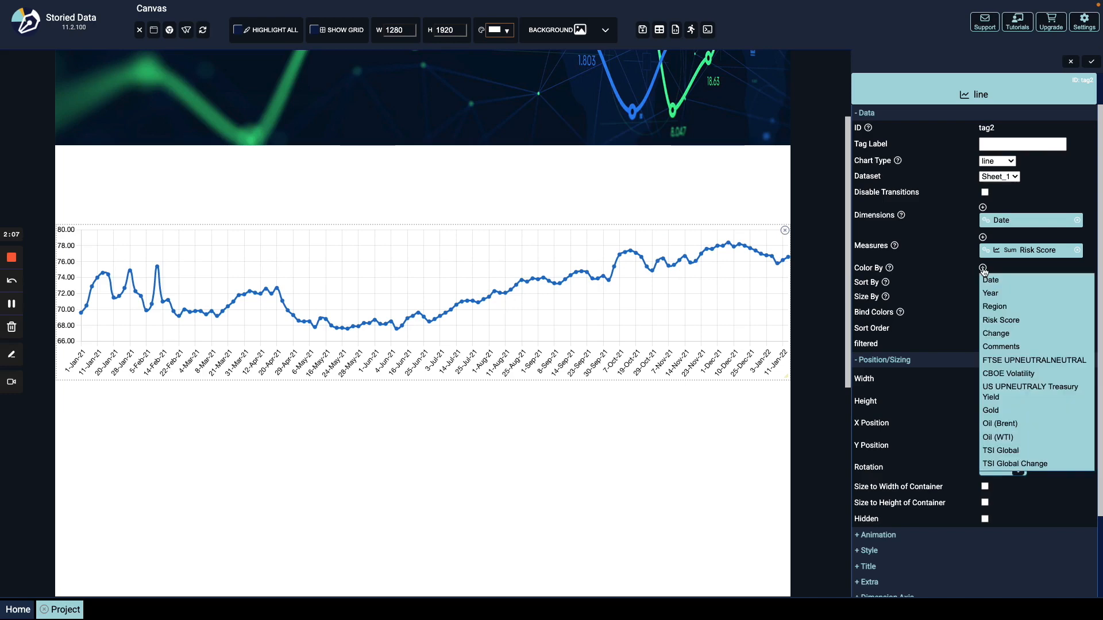
pyautogui.click(997, 308)
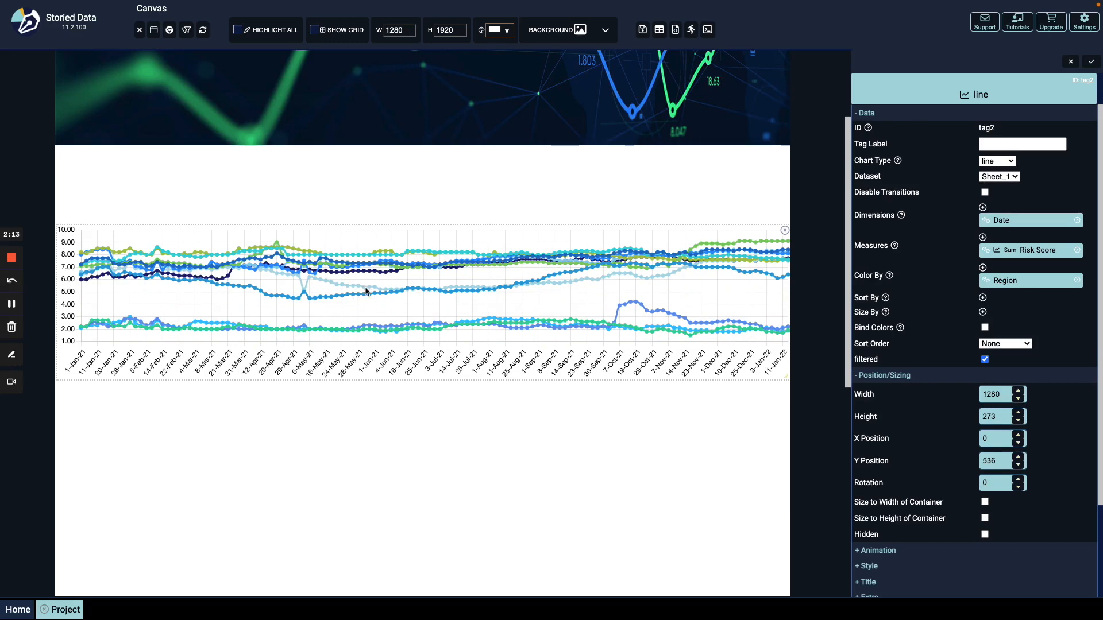
pyautogui.click(1088, 62)
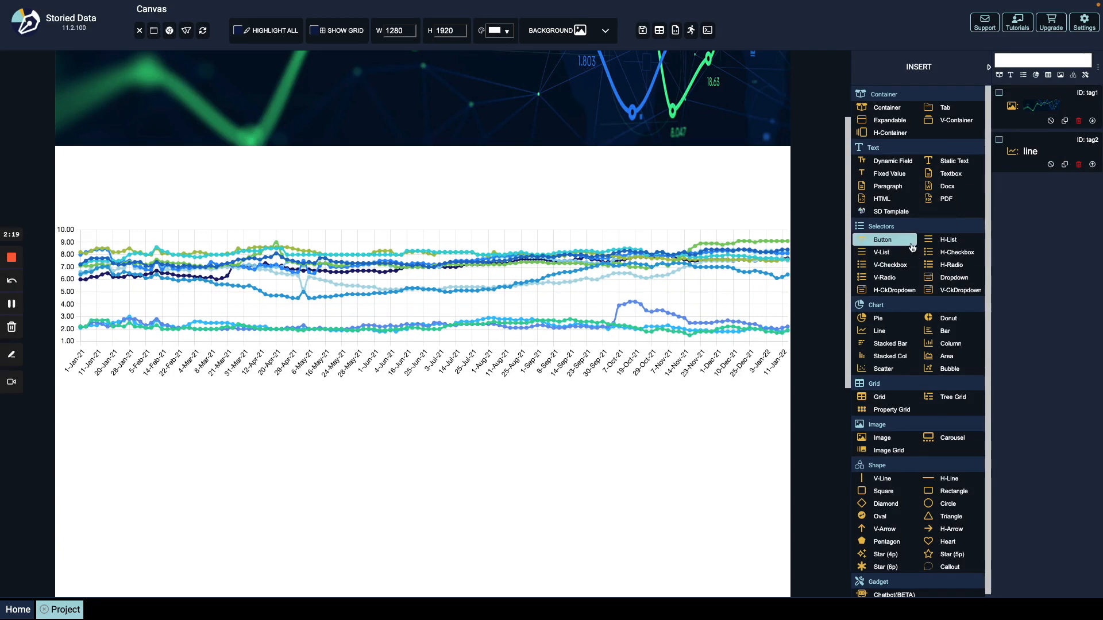
# Insert a horizontal radio selector directly below the banner at Y position 408 and shrink it to about a quarter of the canvas width
pyautogui.click(966, 271)
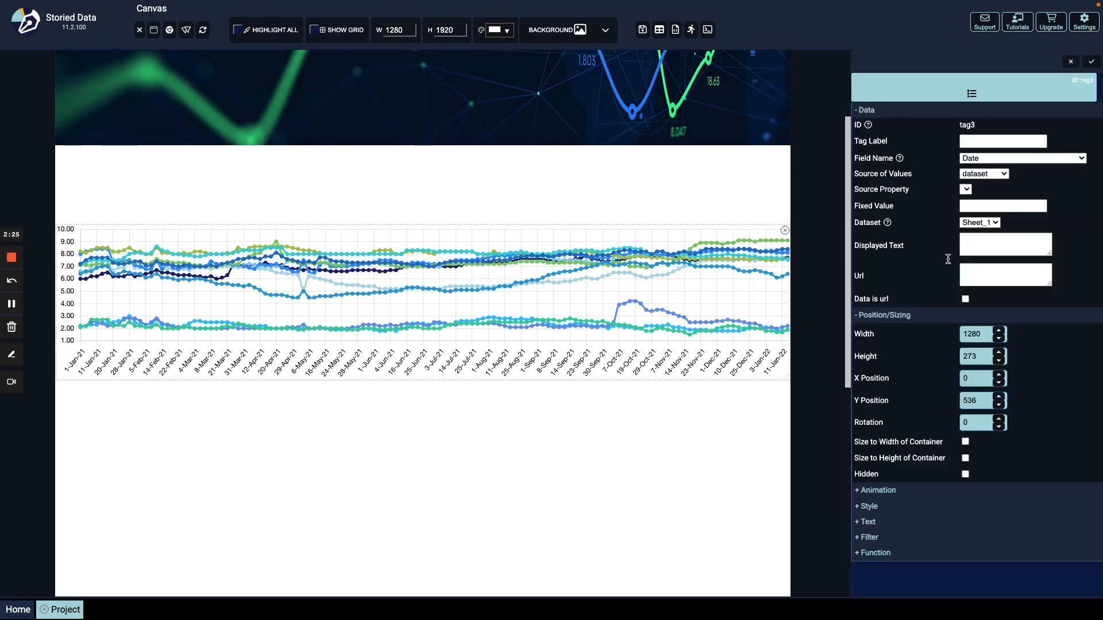
pyautogui.moveTo(587, 229); pyautogui.dragTo(588, 156)
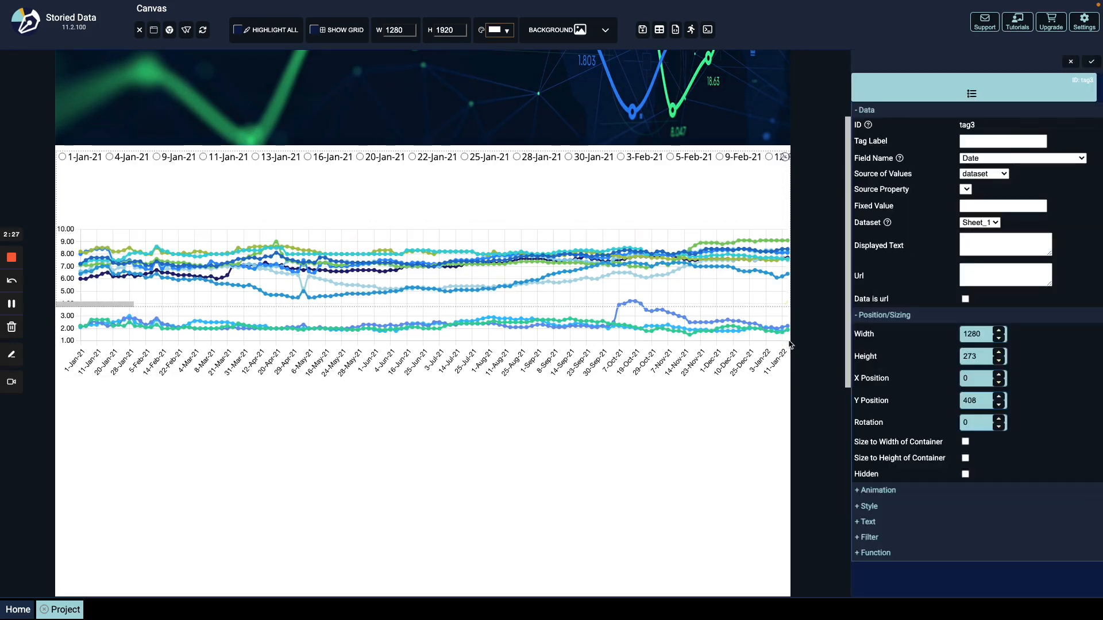
pyautogui.moveTo(784, 308); pyautogui.dragTo(245, 191)
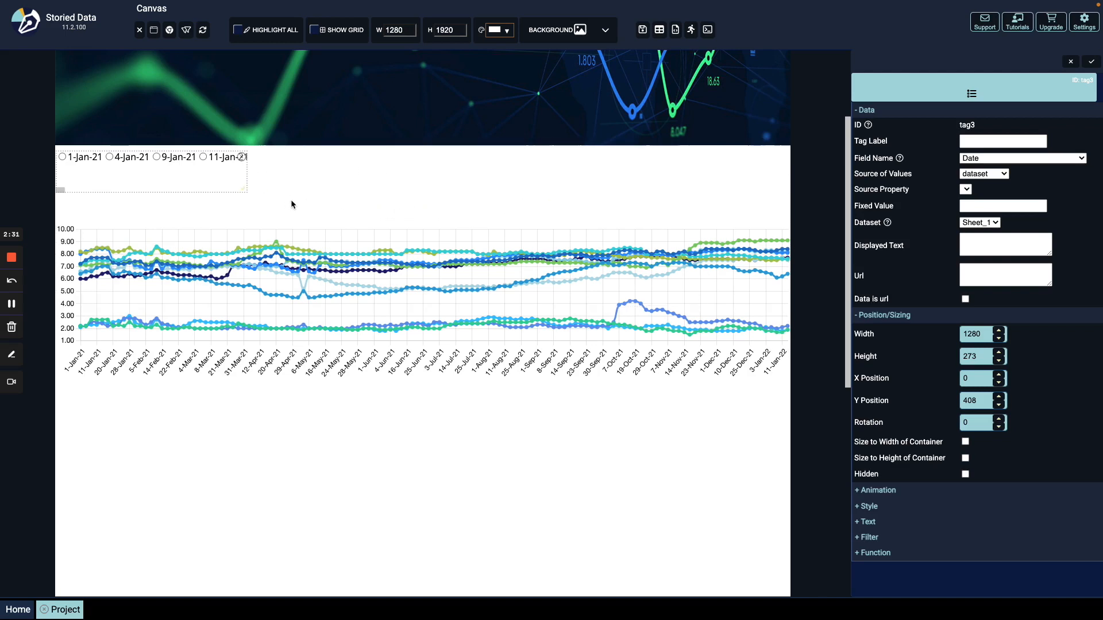
# Center the radio selector below the banner, shrink its height to about 58, and set its field to Year
pyautogui.moveTo(178, 160); pyautogui.dragTo(450, 159)
pyautogui.moveTo(517, 188); pyautogui.dragTo(524, 179)
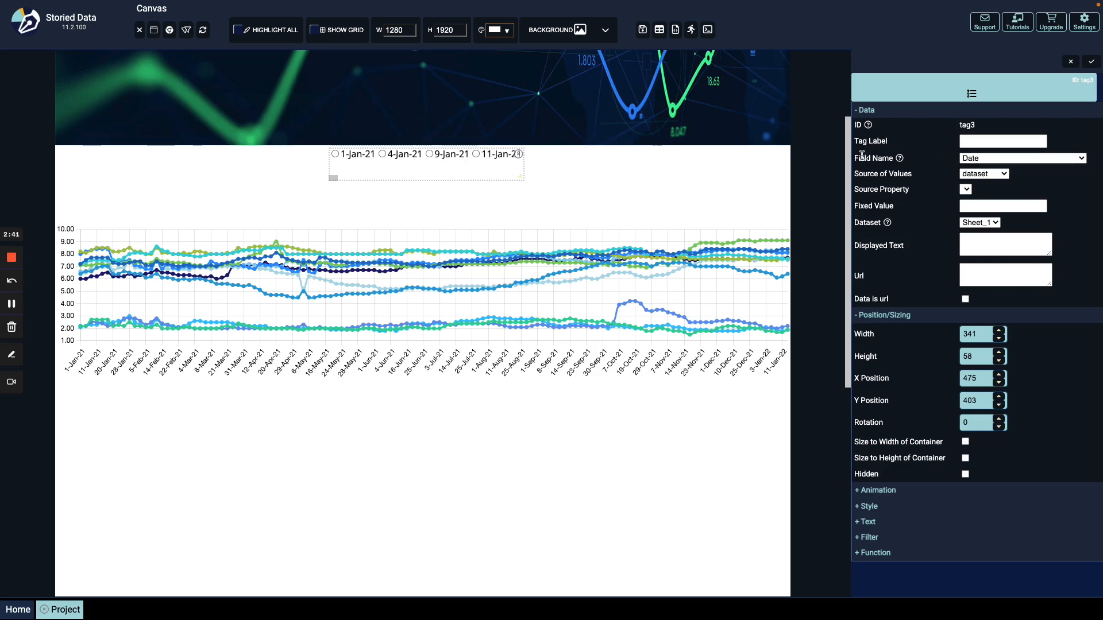
pyautogui.click(991, 161)
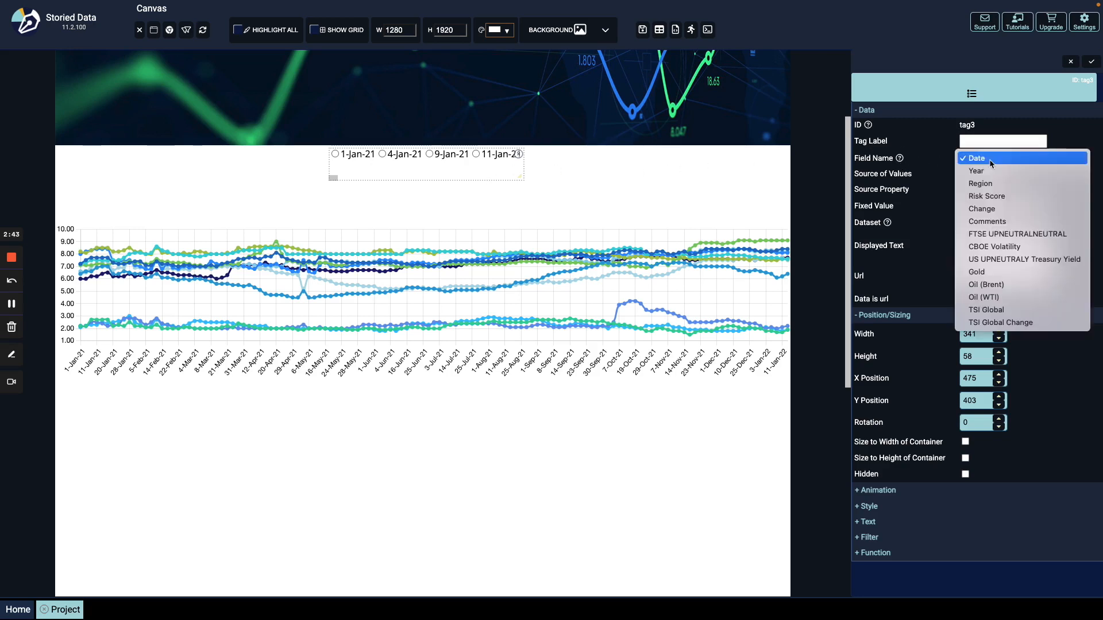
pyautogui.click(992, 173)
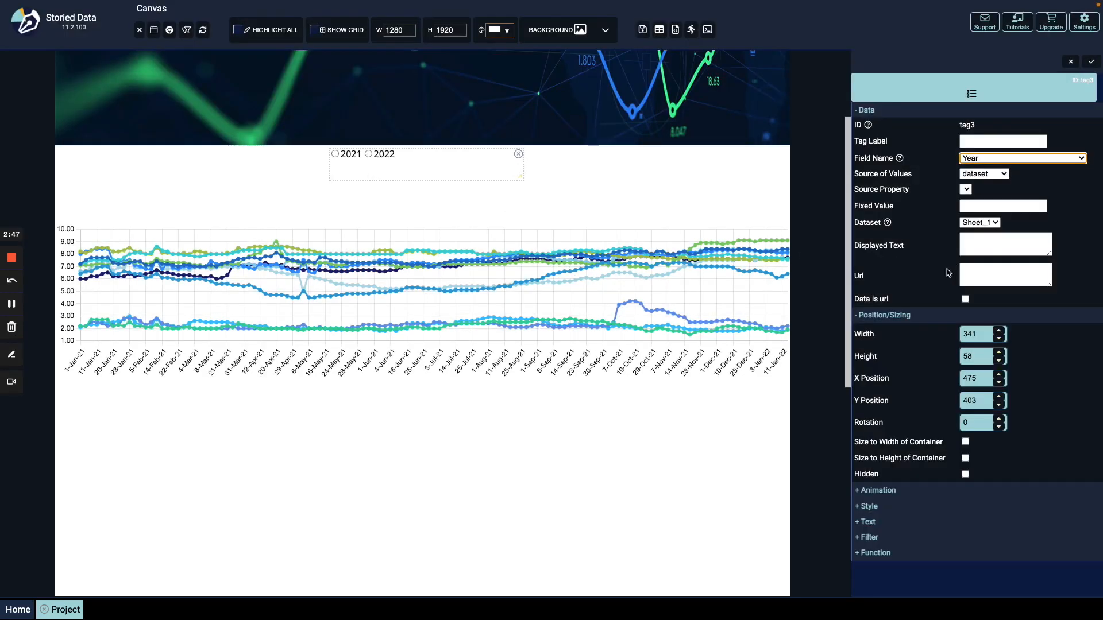
# Turn off scrolling for the Year radio selector so its options spread across its width
pyautogui.click(866, 522)
pyautogui.scroll(-1, 973, 523)
pyautogui.scroll(-3, 973, 523)
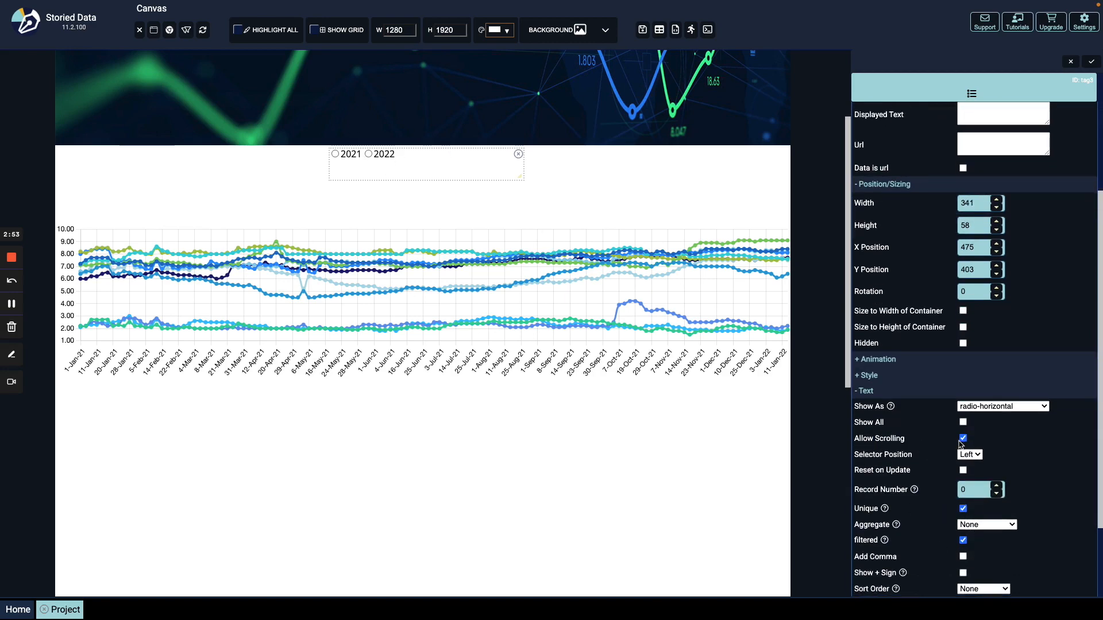
pyautogui.click(963, 439)
pyautogui.scroll(-3, 987, 455)
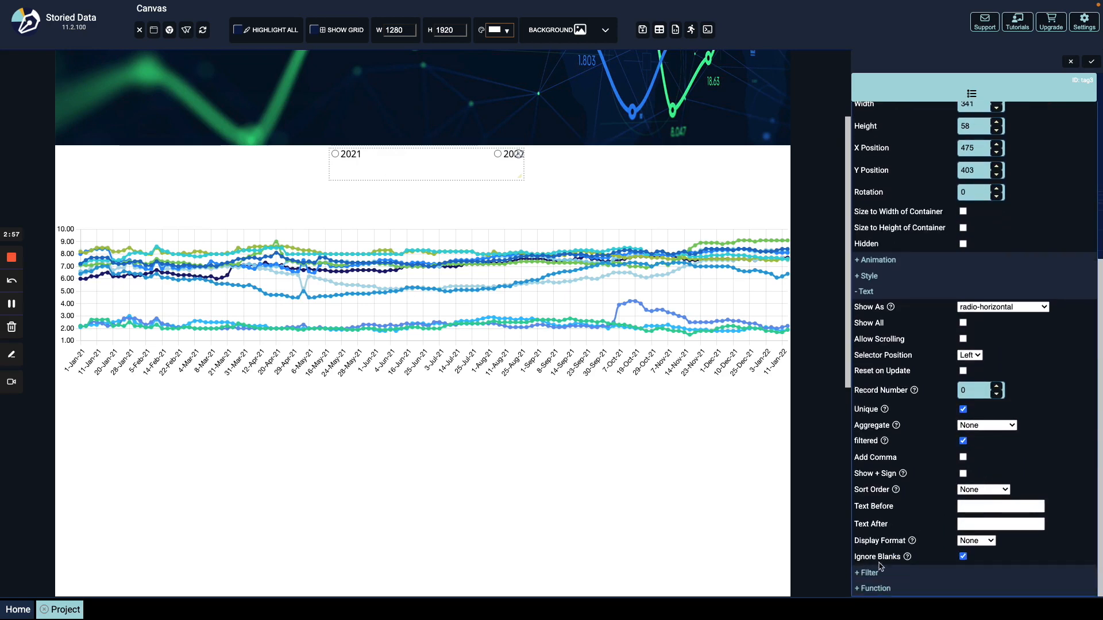
# Make the Year selector filter the line chart tag2, name its filter group Year, and apply the settings
pyautogui.click(880, 575)
pyautogui.scroll(-5, 885, 458)
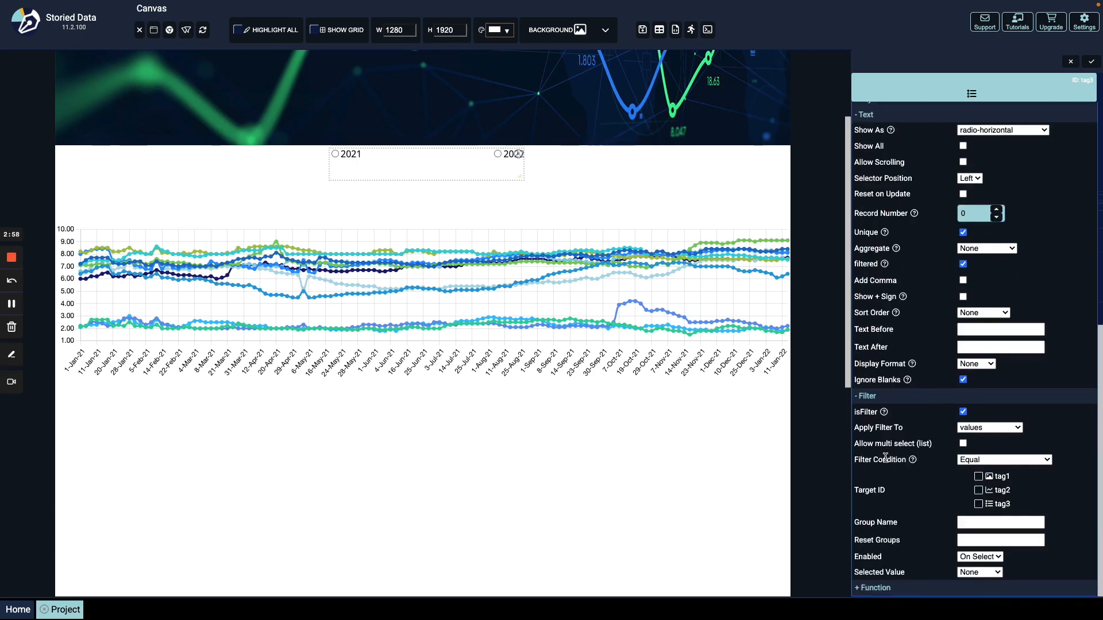
pyautogui.click(979, 491)
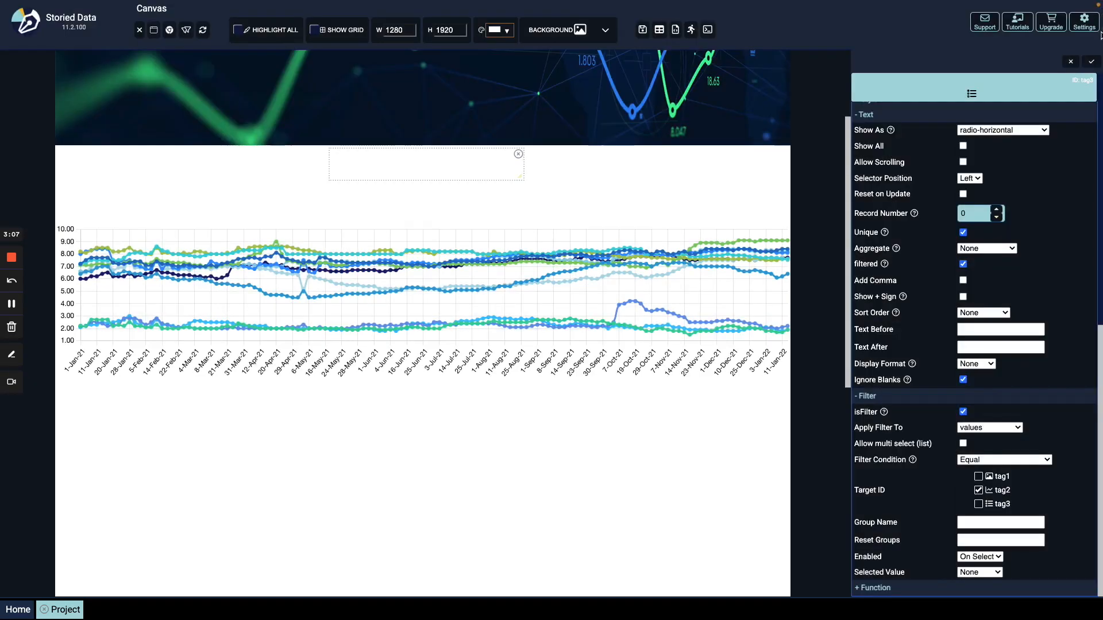
pyautogui.click(1008, 522)
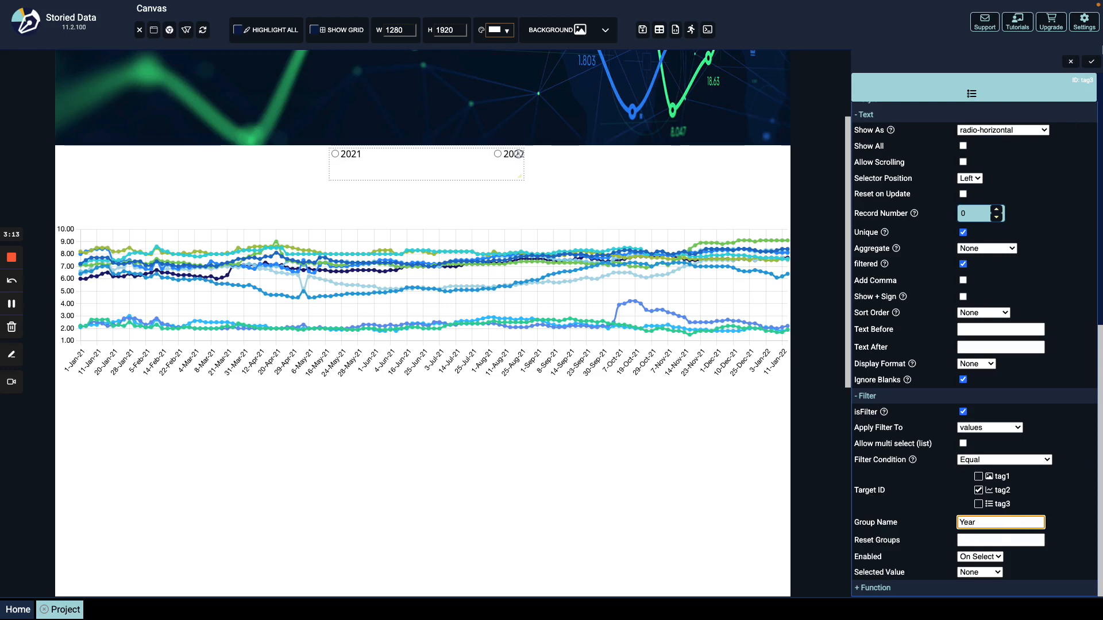
pyautogui.click(1091, 61)
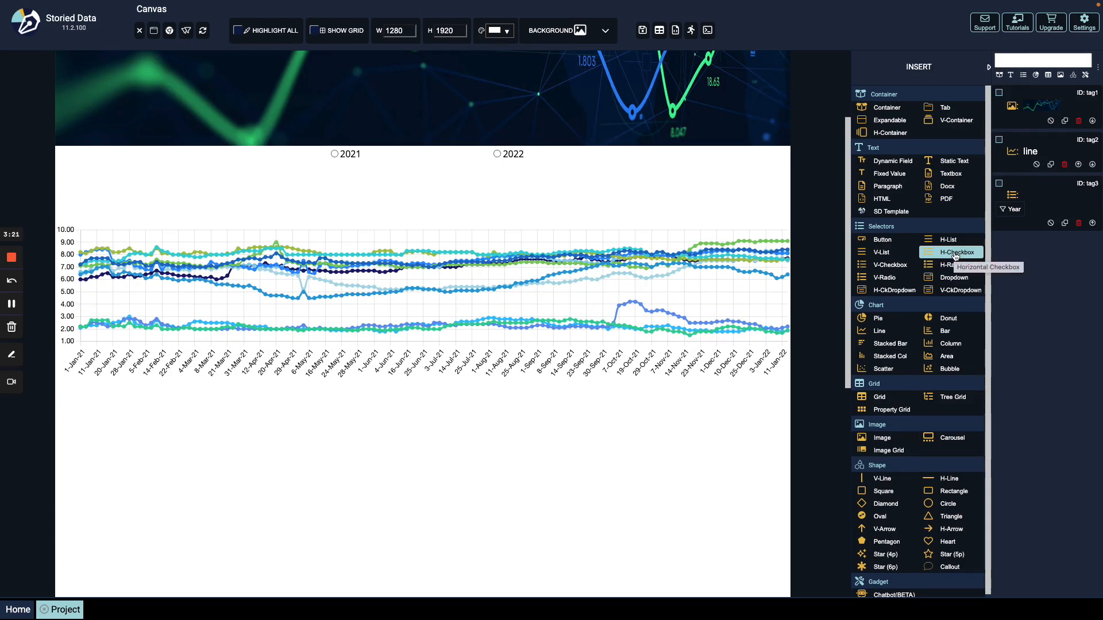
# Insert a full-width horizontal checkbox selector about 62 high between the Year selector and the chart, using the Region field
pyautogui.click(956, 256)
pyautogui.moveTo(404, 176); pyautogui.dragTo(141, 208)
pyautogui.moveTo(245, 221); pyautogui.dragTo(786, 222)
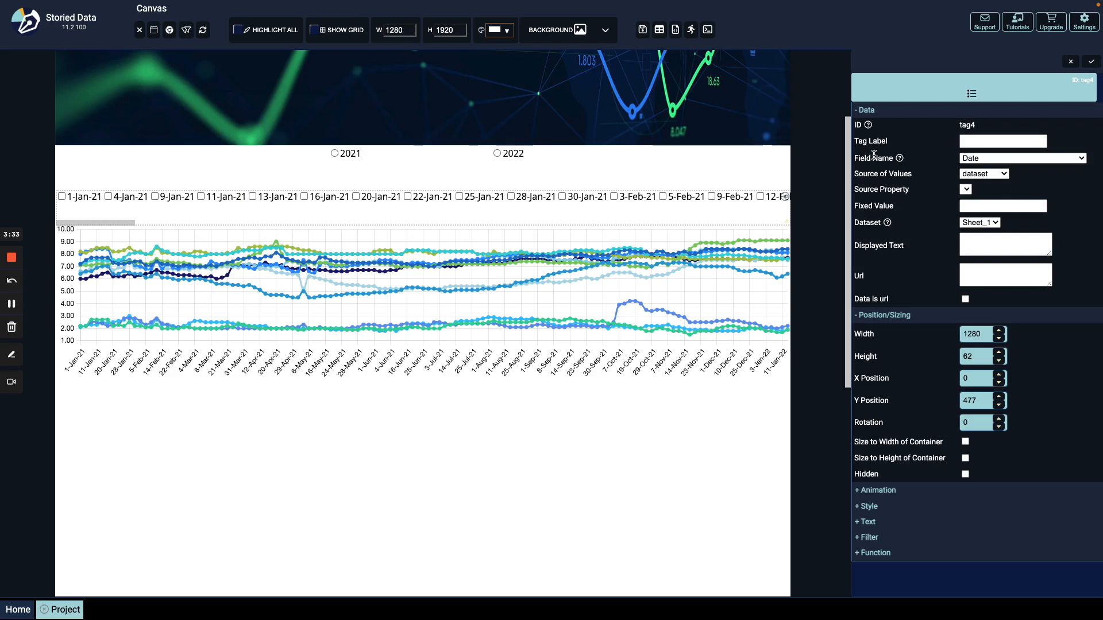
pyautogui.click(986, 159)
pyautogui.click(999, 185)
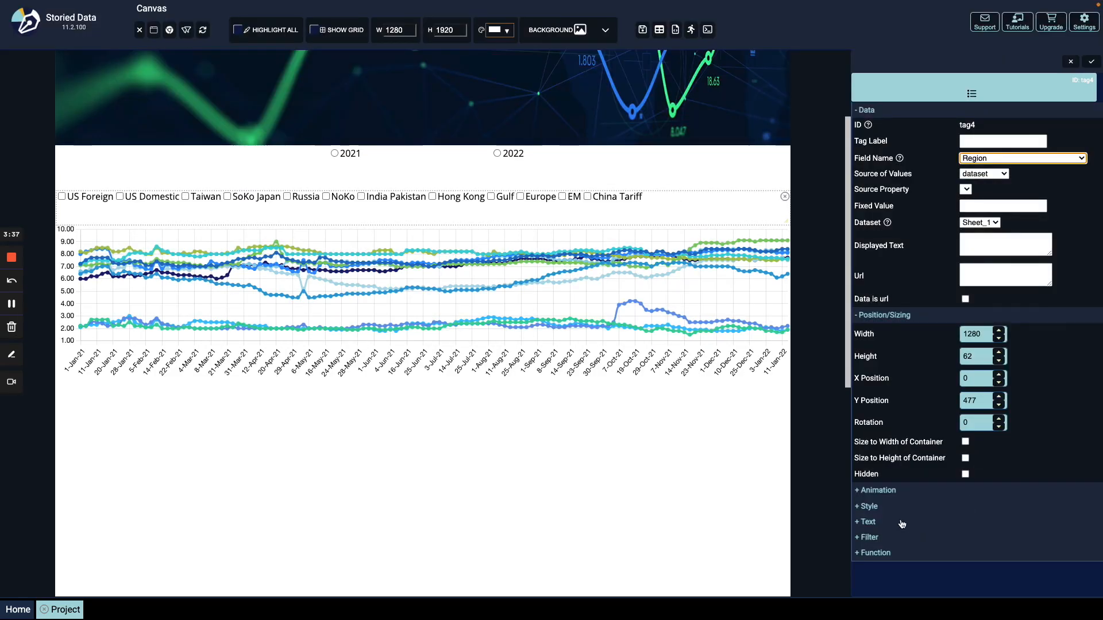
# Turn off scrolling for the Region checkbox selector
pyautogui.click(879, 522)
pyautogui.scroll(-3, 930, 506)
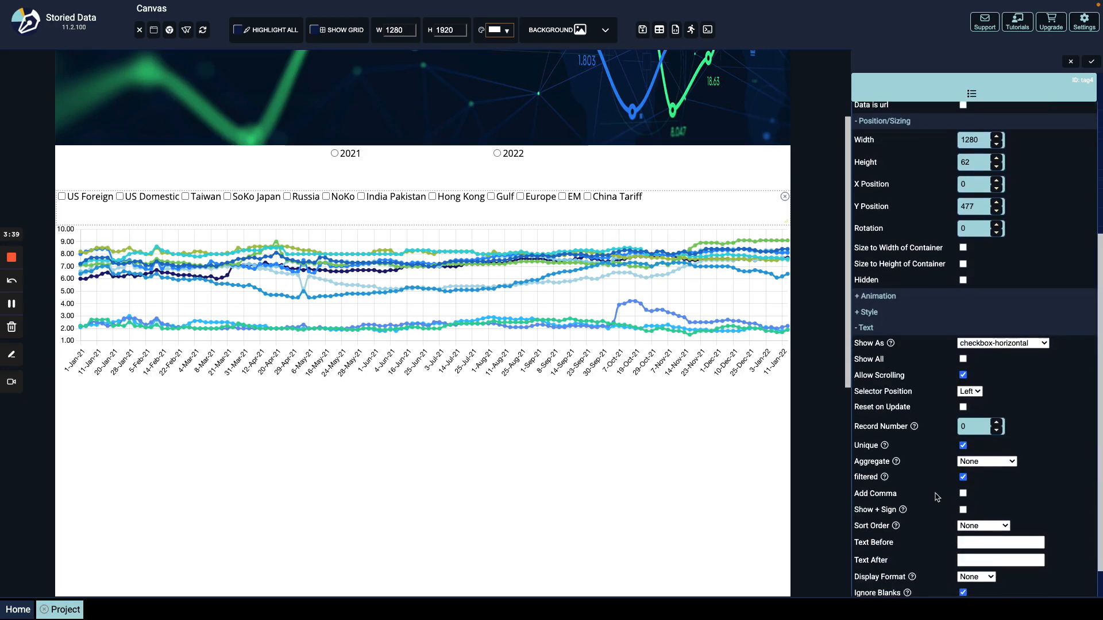
pyautogui.click(964, 375)
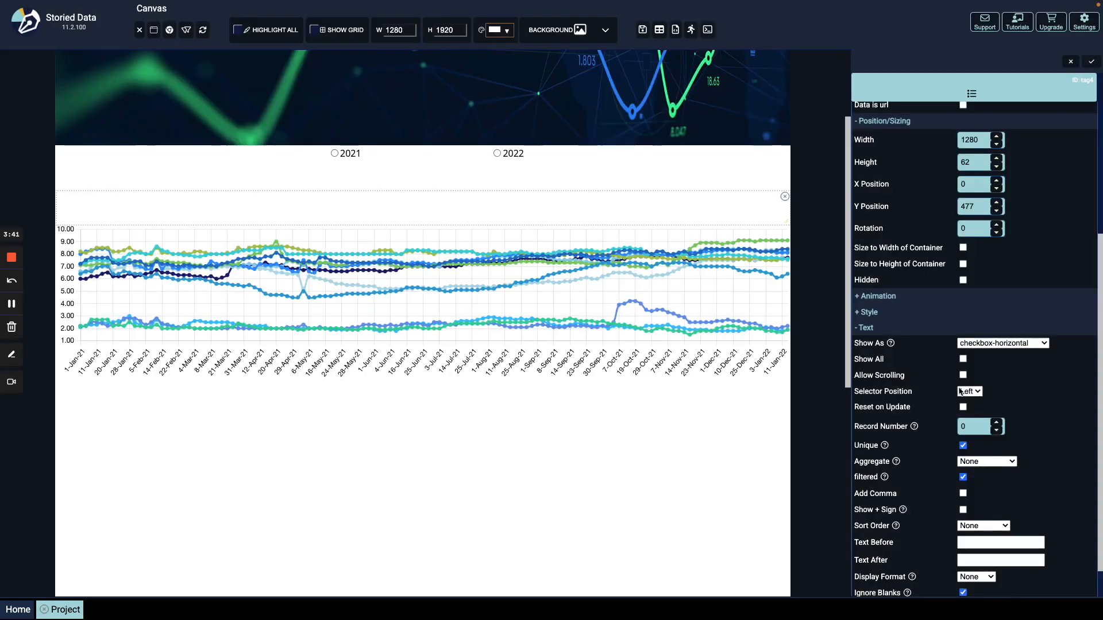
# Make the Region selector filter the line chart tag2, name its filter group Region, and apply the settings
pyautogui.scroll(-1, 957, 390)
pyautogui.click(885, 576)
pyautogui.scroll(-3, 940, 447)
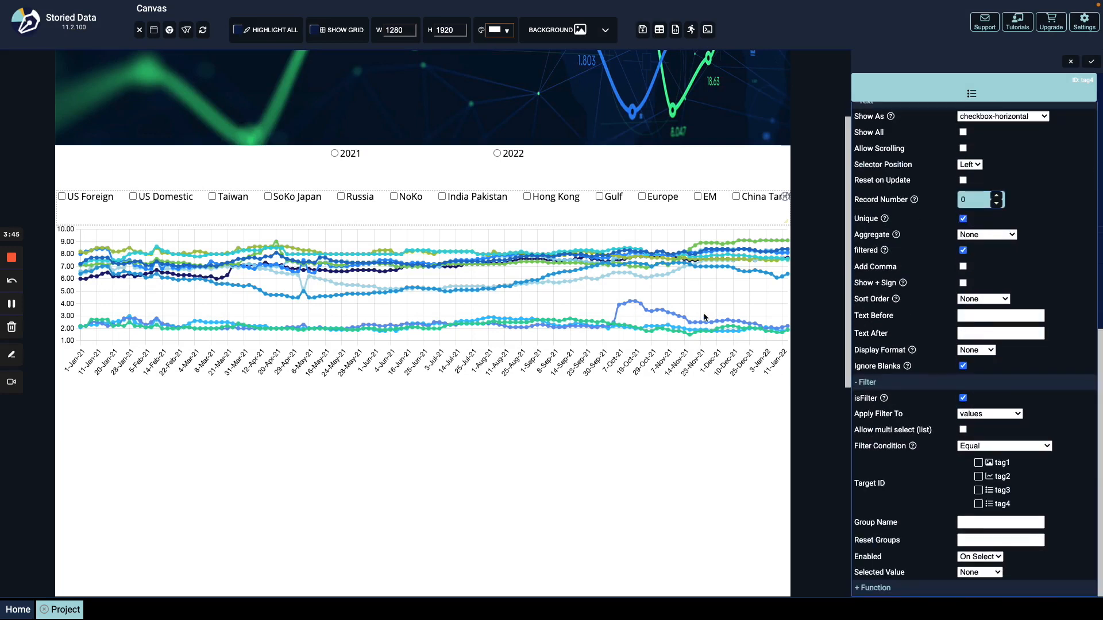
pyautogui.click(1001, 478)
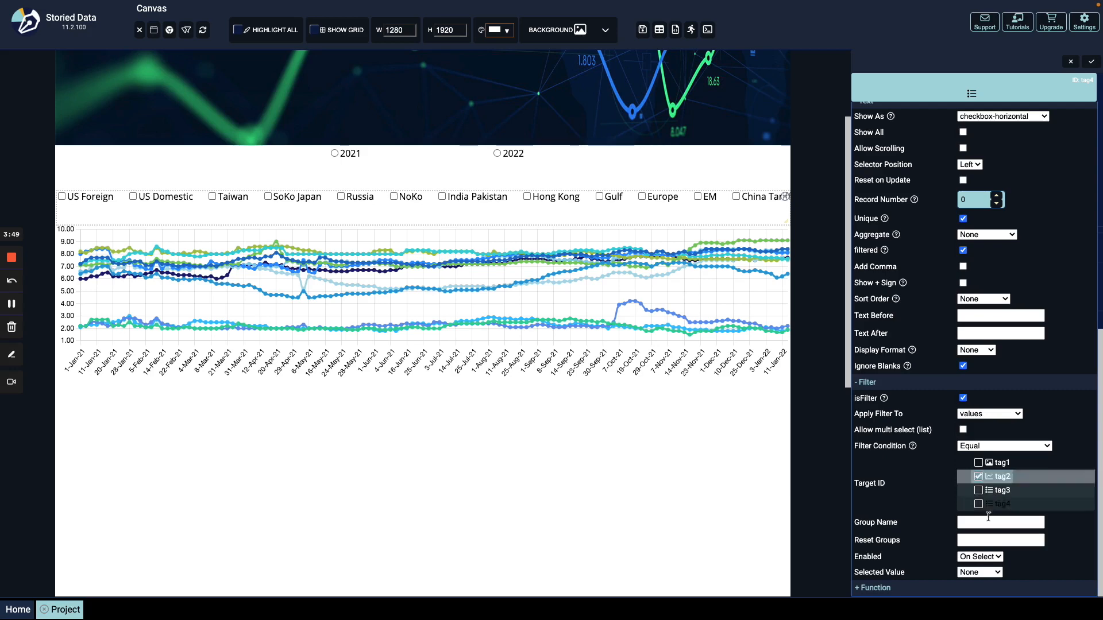
pyautogui.click(984, 522)
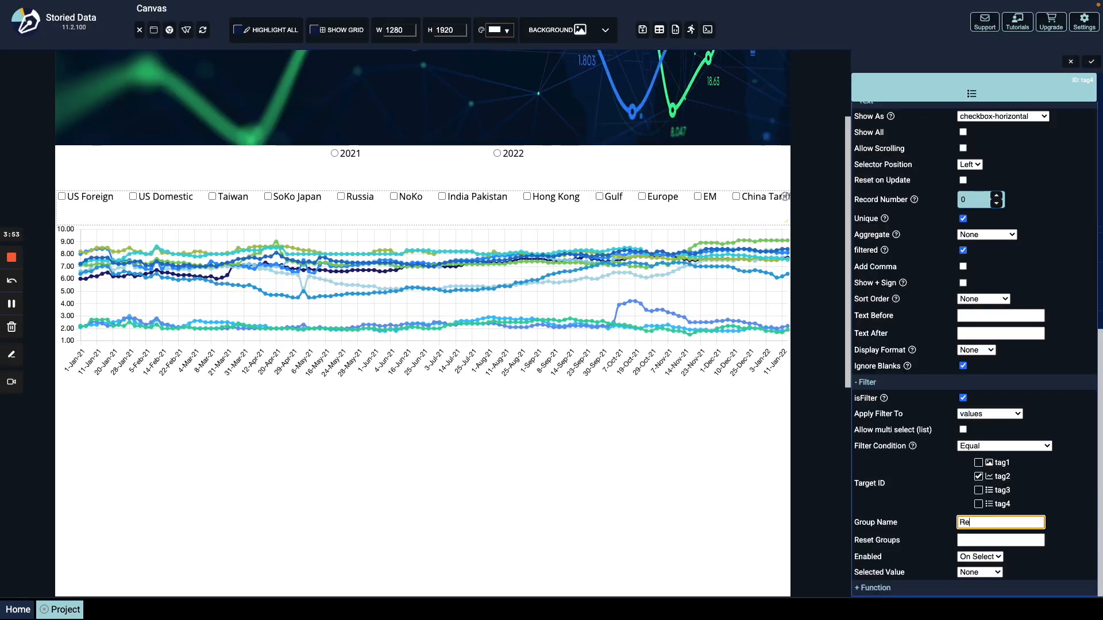
pyautogui.write('Region')
pyautogui.click(1091, 62)
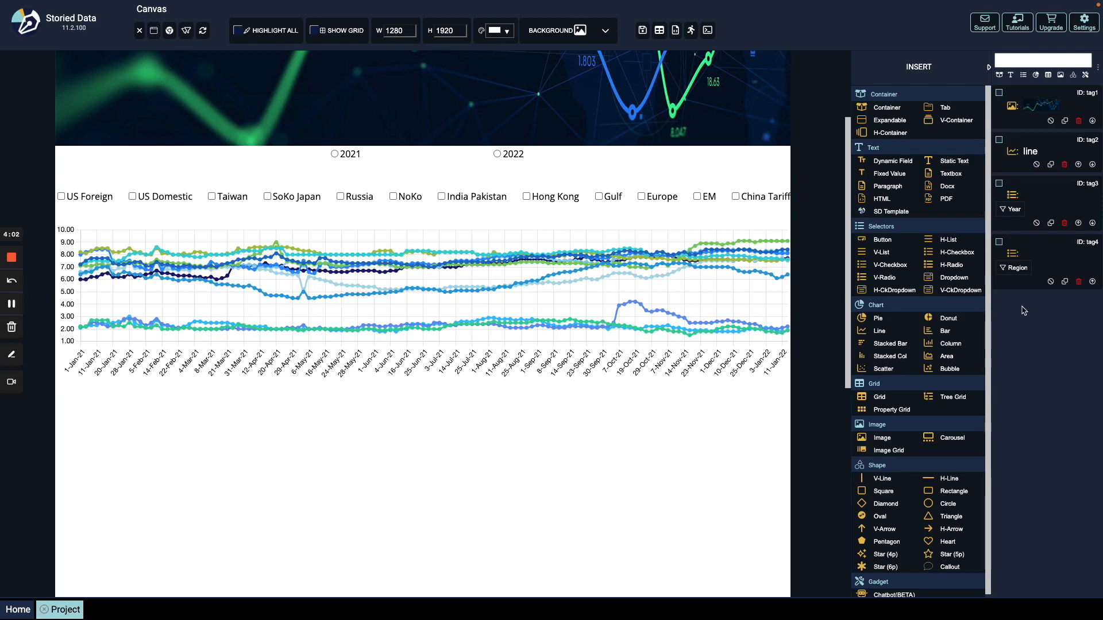
# Insert a second line chart below the first at about Y position 934 and enlarge its height to about 193
pyautogui.click(875, 338)
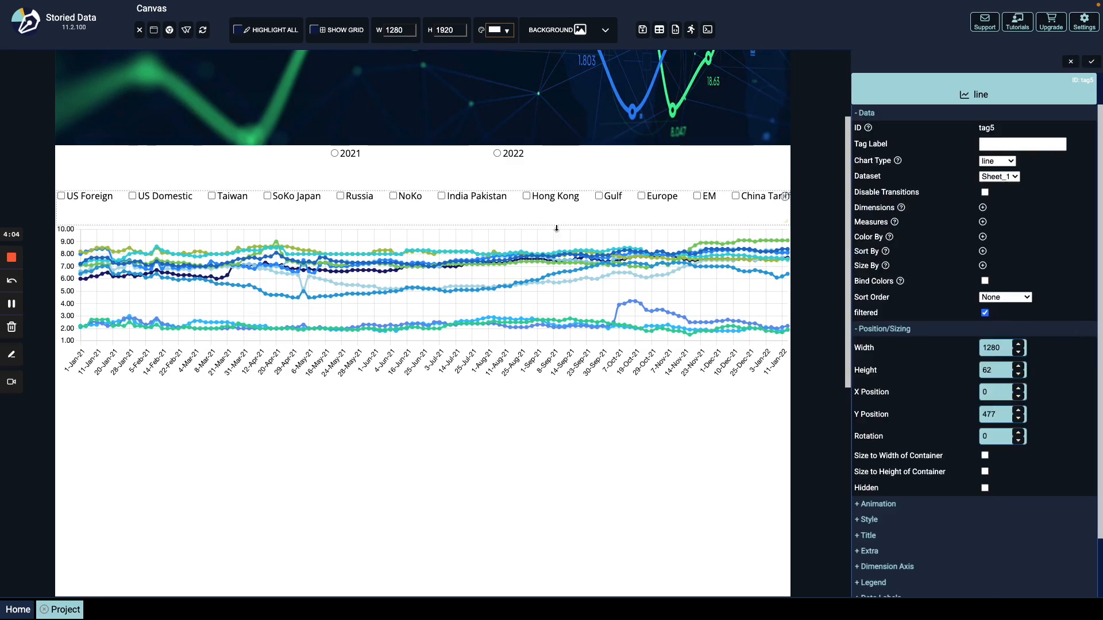
pyautogui.moveTo(480, 308); pyautogui.dragTo(464, 468)
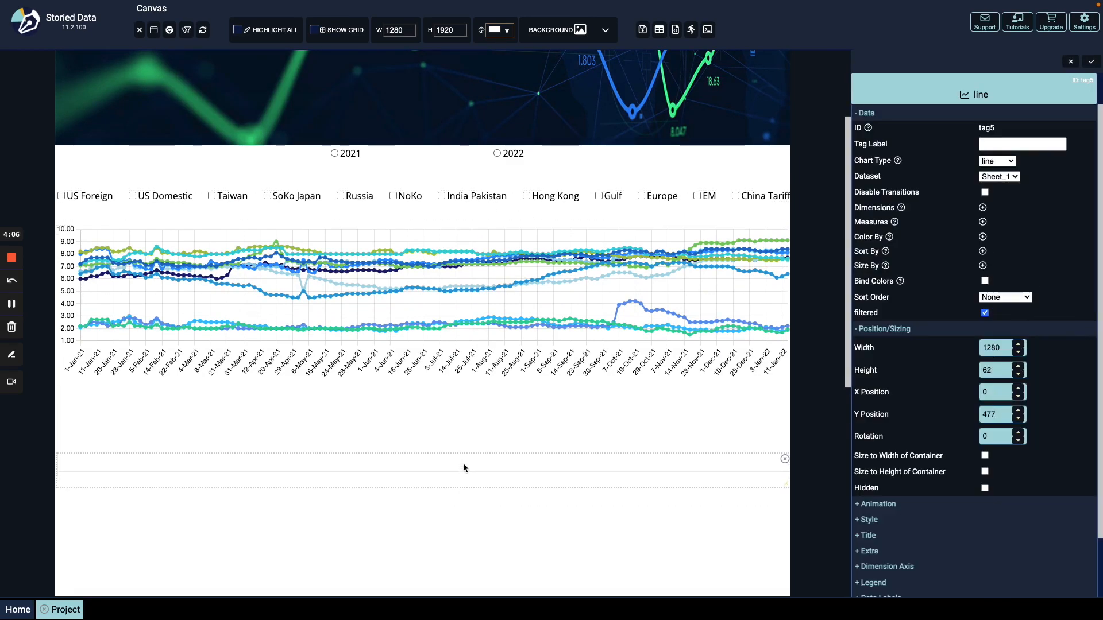
pyautogui.scroll(-2, 481, 431)
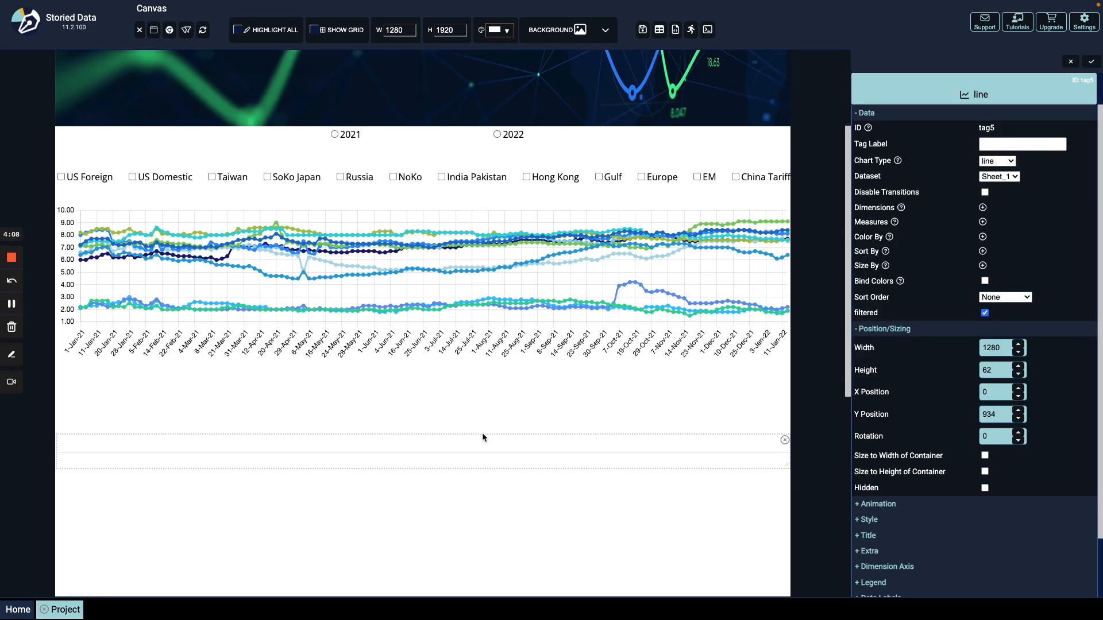
pyautogui.moveTo(476, 412); pyautogui.dragTo(466, 488)
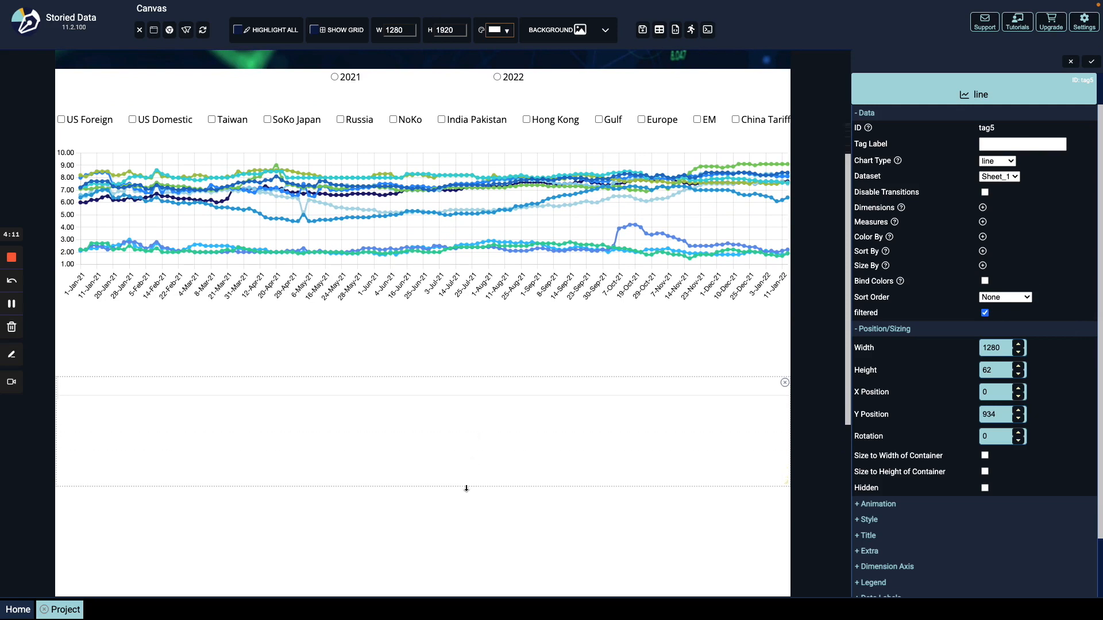
# Assign Date as the second line chart's dimension
pyautogui.click(983, 208)
pyautogui.click(856, 96)
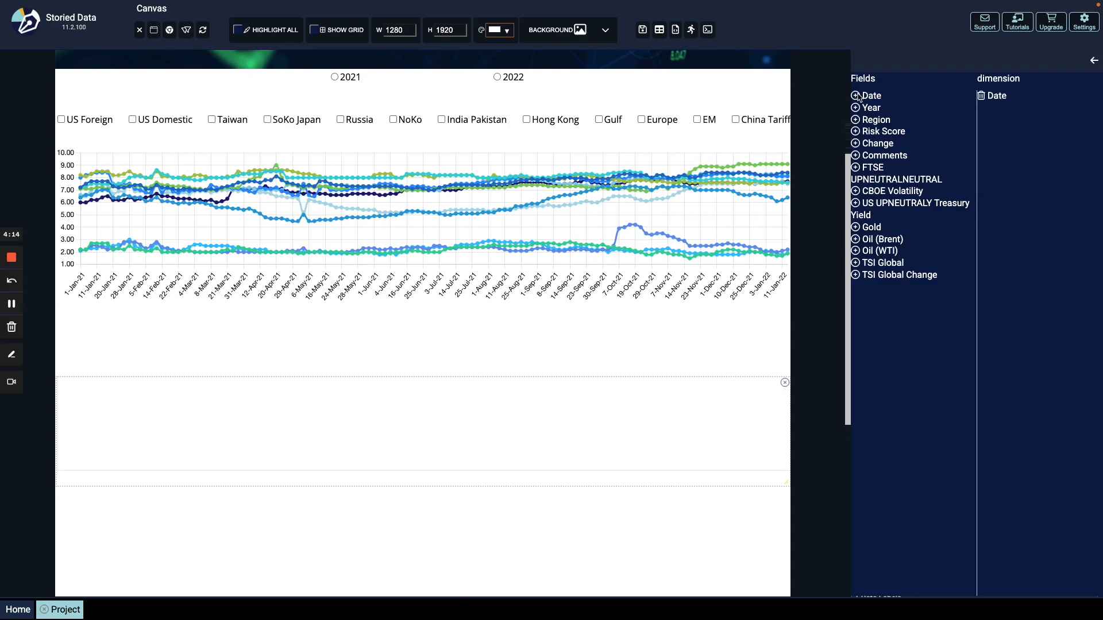
pyautogui.click(1091, 62)
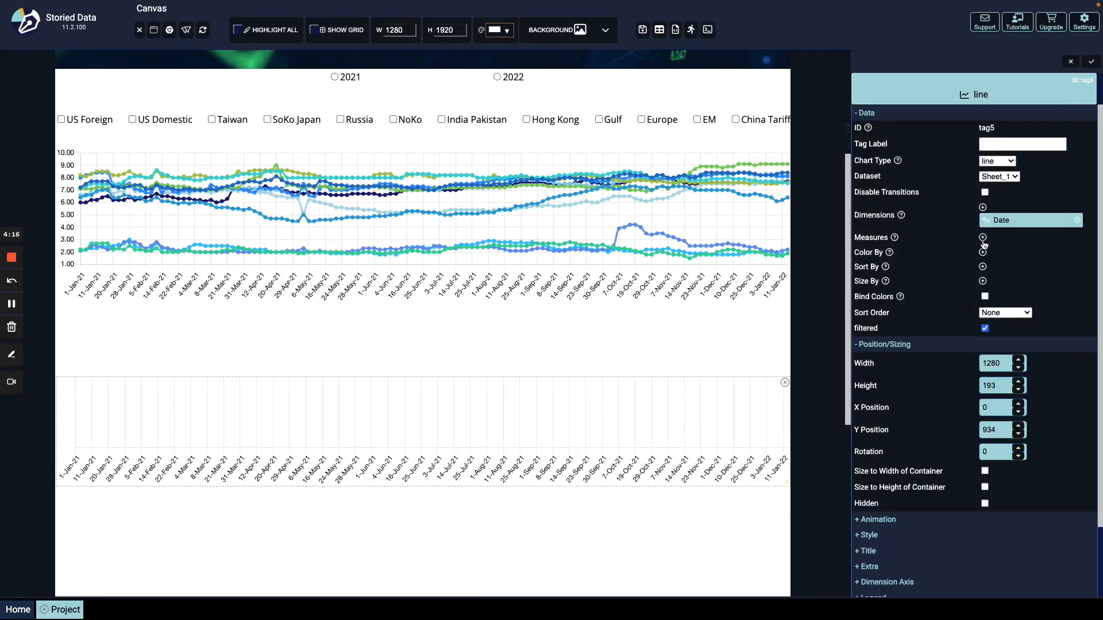
# Add FTSE UPNEUTRALNEUTRAL, CBOE Volatility, US UPNEUTRALY Treasury Yield, Gold, Oil (Brent) and Oil (WTI) as the second chart's measures
pyautogui.click(983, 238)
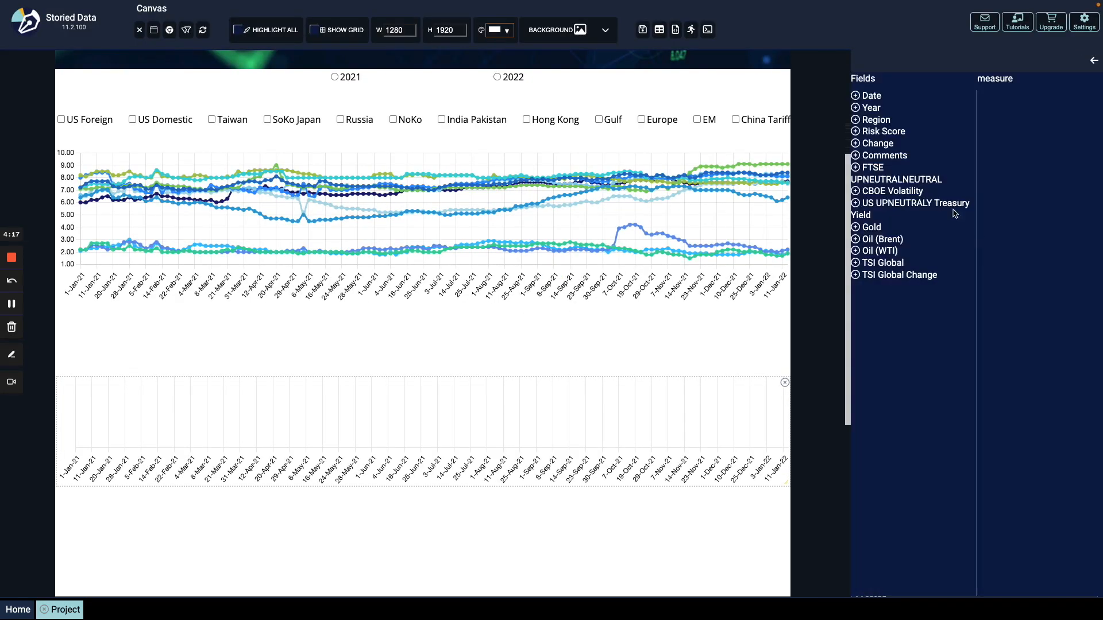
pyautogui.click(855, 167)
pyautogui.click(855, 192)
pyautogui.click(856, 204)
pyautogui.click(856, 227)
pyautogui.click(856, 239)
pyautogui.click(856, 251)
pyautogui.click(1093, 58)
# Enlarge the second line chart's height to about 225, lower it to about Y position 959, and apply its settings
pyautogui.scroll(-2, 844, 308)
pyautogui.moveTo(843, 305); pyautogui.dragTo(844, 304)
pyautogui.moveTo(481, 379); pyautogui.dragTo(482, 396)
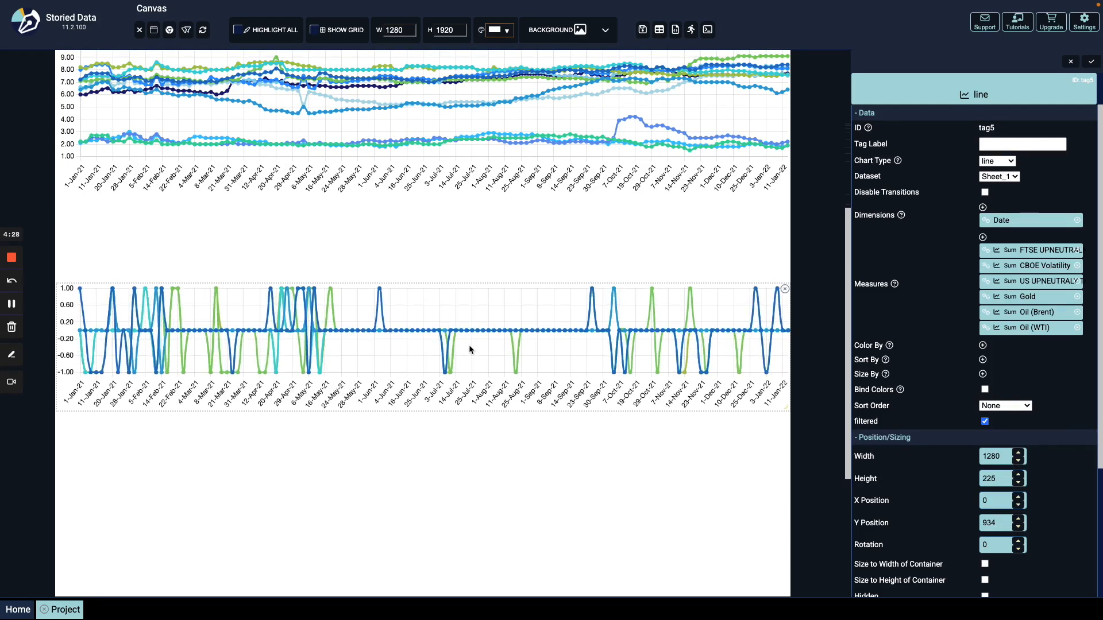
pyautogui.click(1091, 62)
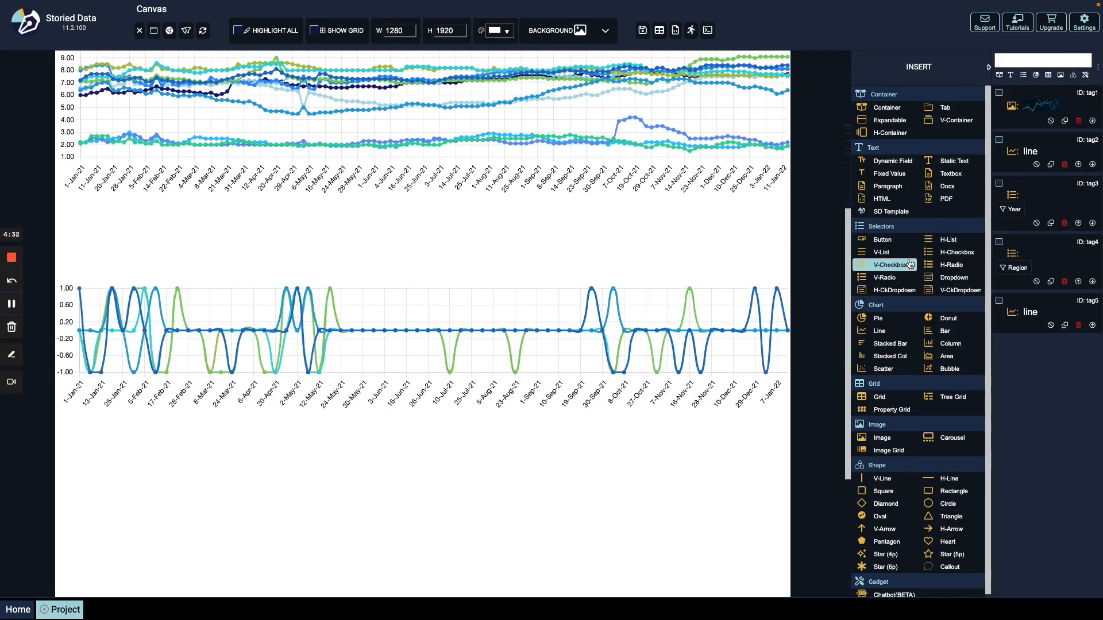
# Insert a horizontal list selector just above the second line chart, about 1270 by 57 at Y position 907
pyautogui.click(956, 240)
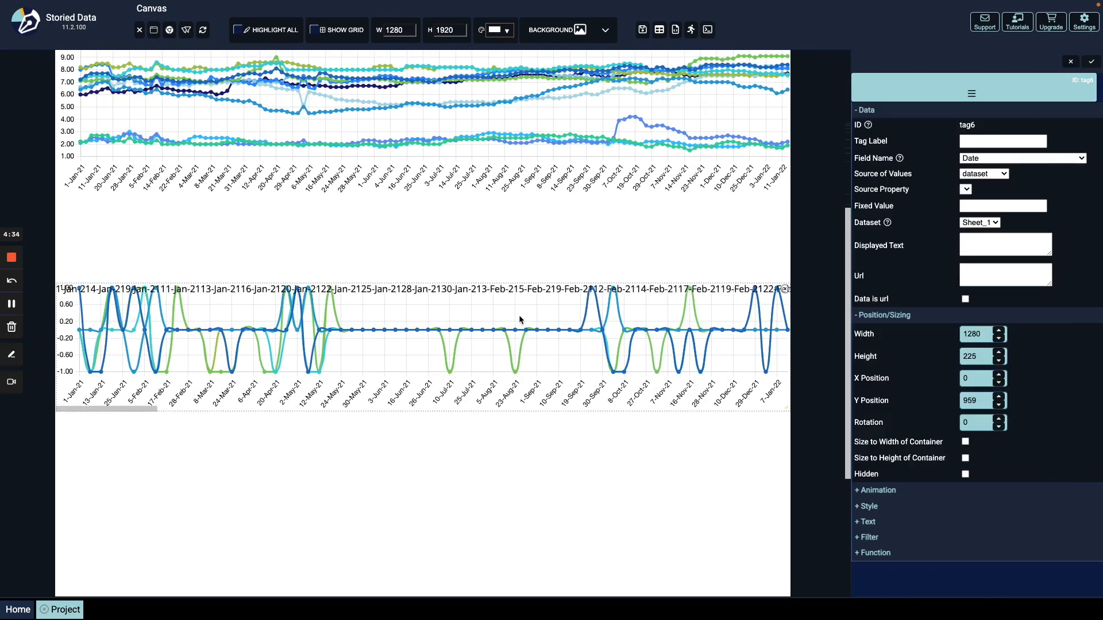
pyautogui.moveTo(787, 346); pyautogui.dragTo(805, 266)
pyautogui.moveTo(645, 243); pyautogui.dragTo(626, 264)
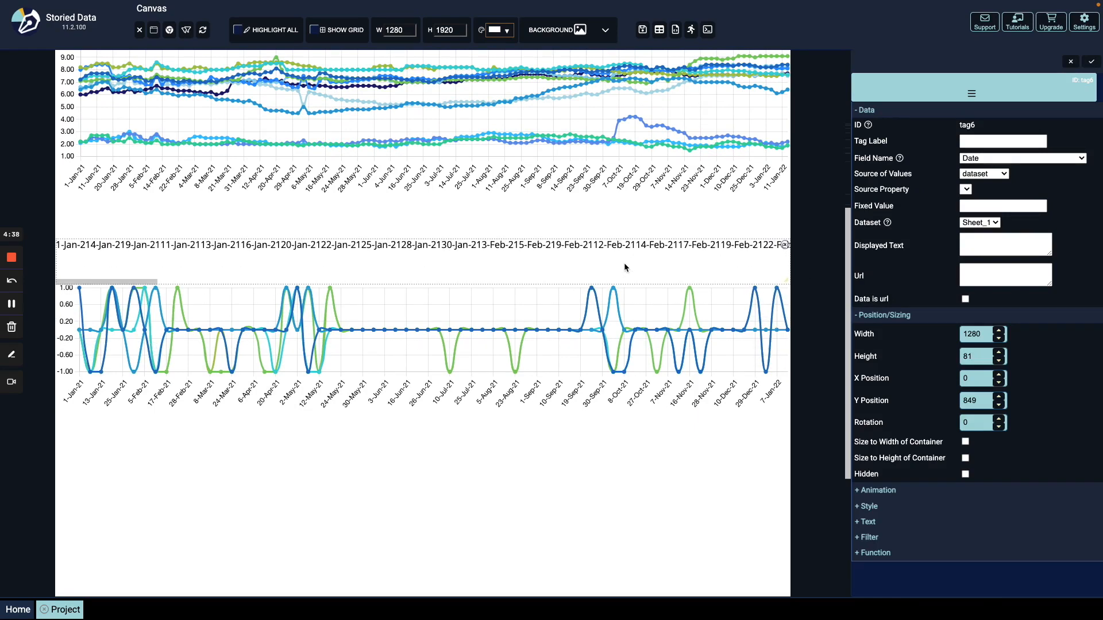
pyautogui.moveTo(785, 284); pyautogui.dragTo(779, 270)
pyautogui.moveTo(699, 253)
pyautogui.mouseDown()
pyautogui.moveTo(691, 263)
pyautogui.moveTo(701, 263)
pyautogui.mouseUp()
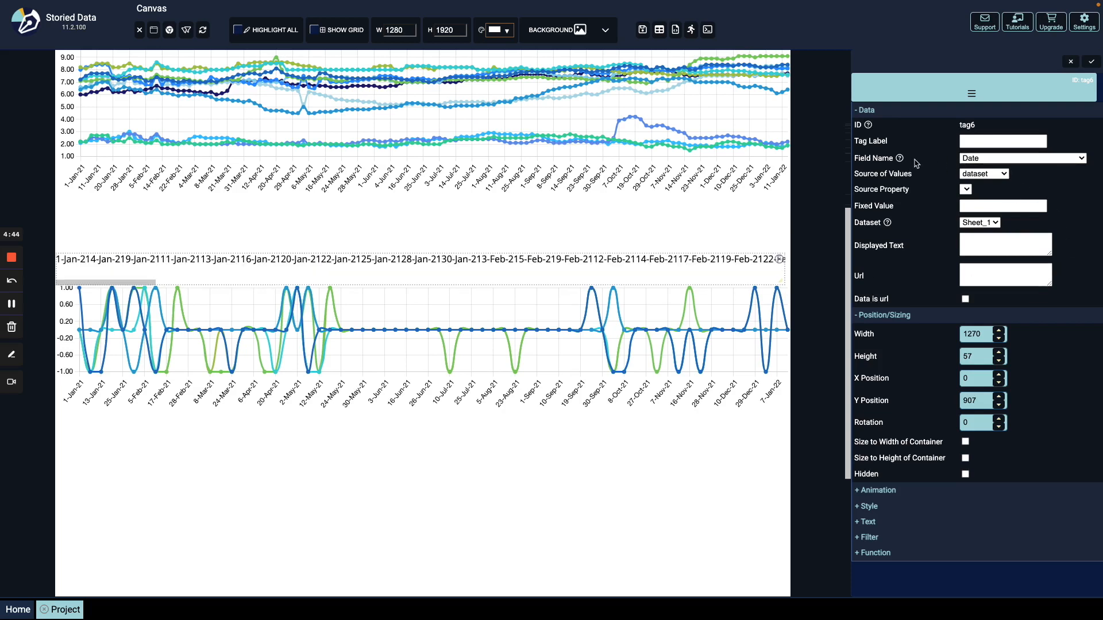
# Set the list selector's source of values to tag5 and its source property to measure
pyautogui.click(979, 175)
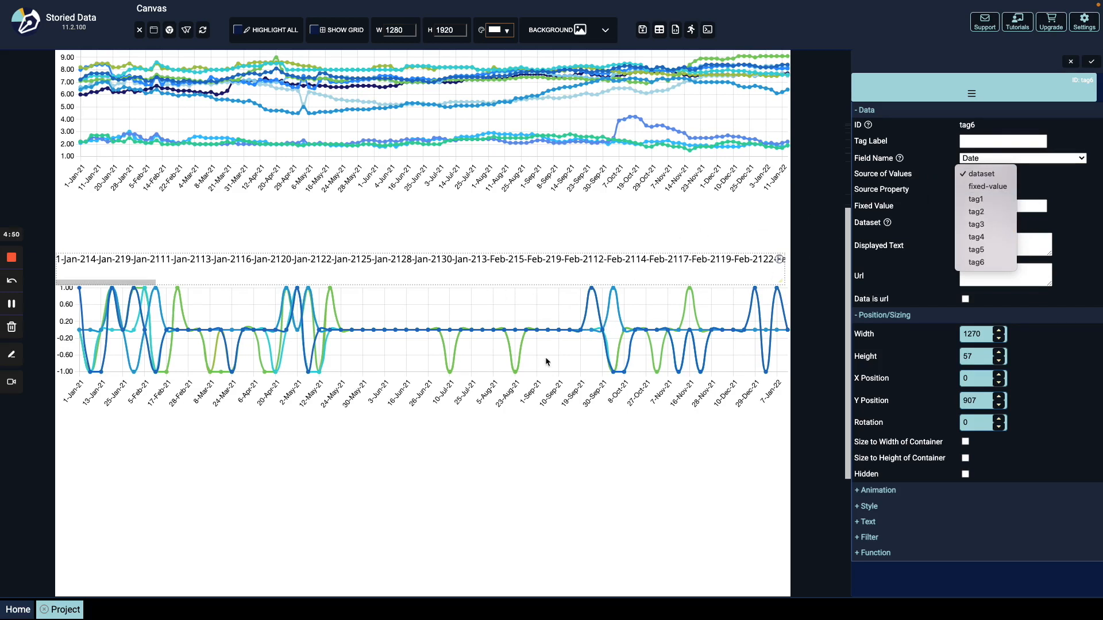
pyautogui.click(980, 250)
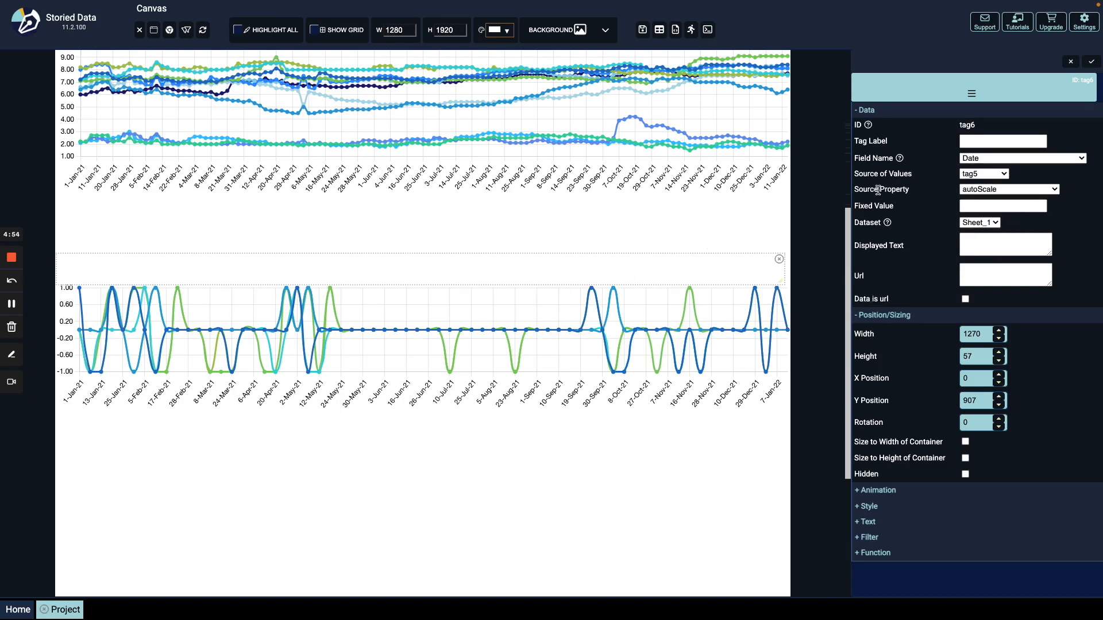
pyautogui.click(991, 191)
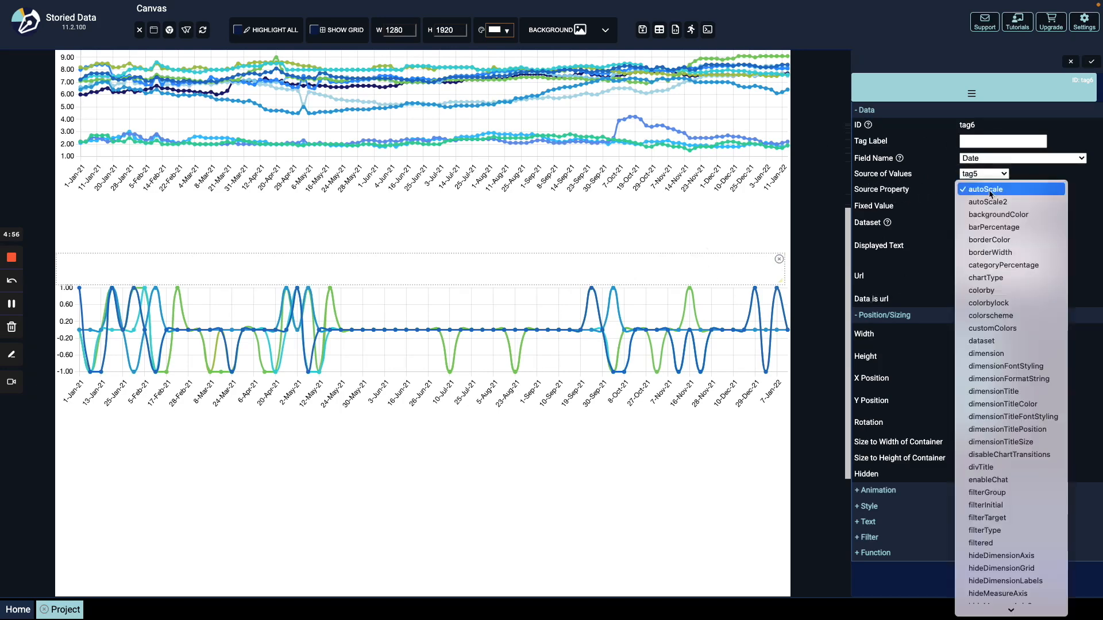
pyautogui.scroll(-10, 1003, 425)
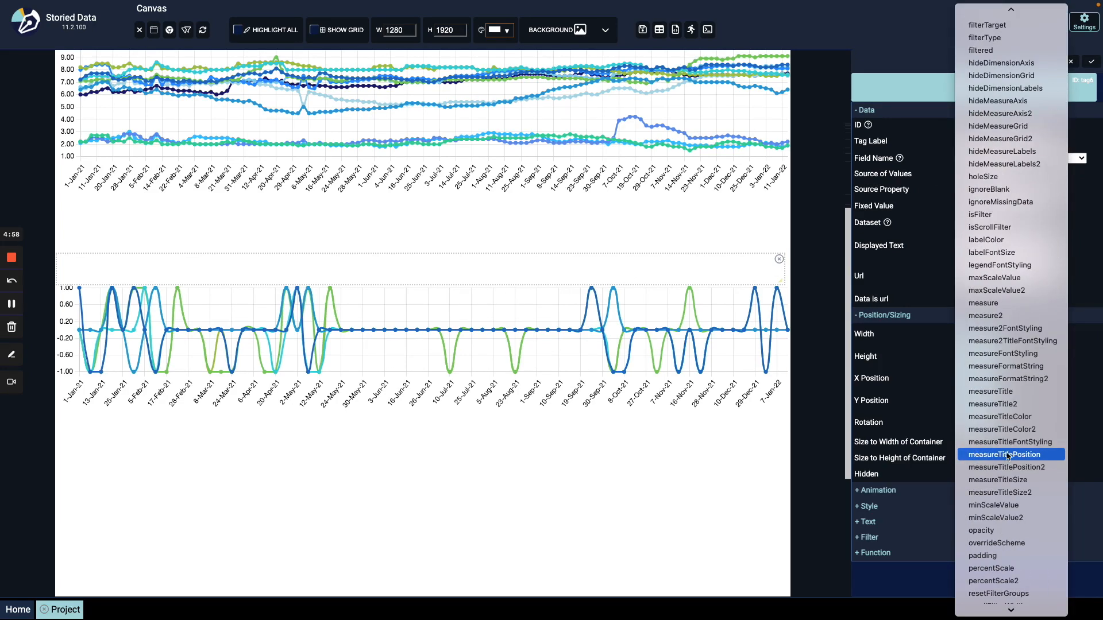
pyautogui.click(1000, 303)
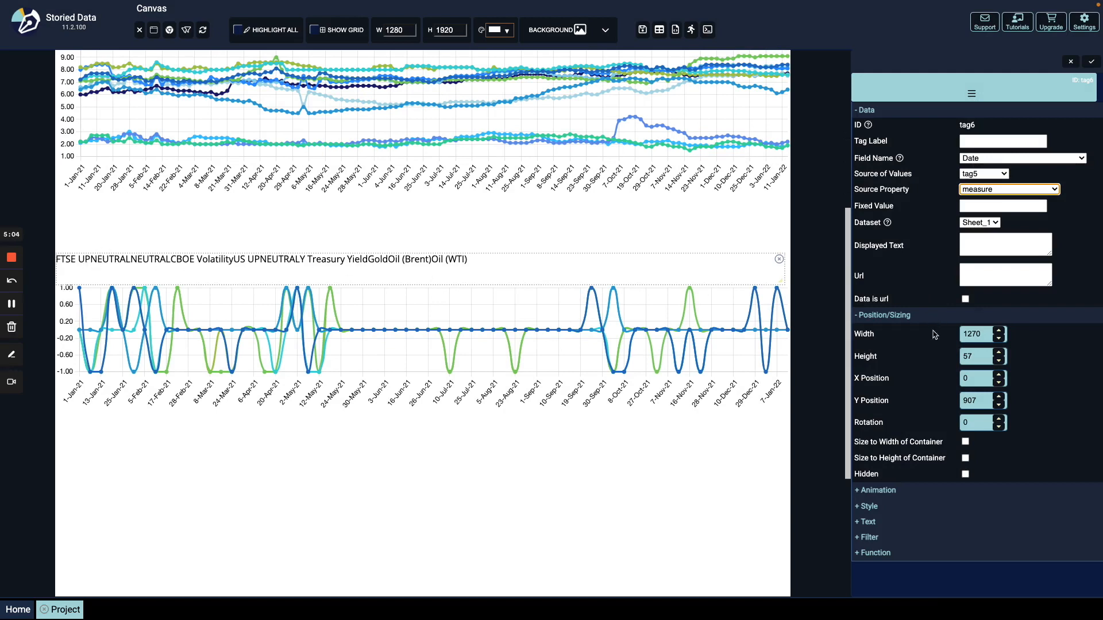
# Turn off Allow Scrolling in the measure list selector's text settings
pyautogui.click(879, 521)
pyautogui.scroll(-1, 944, 475)
pyautogui.scroll(-2, 944, 474)
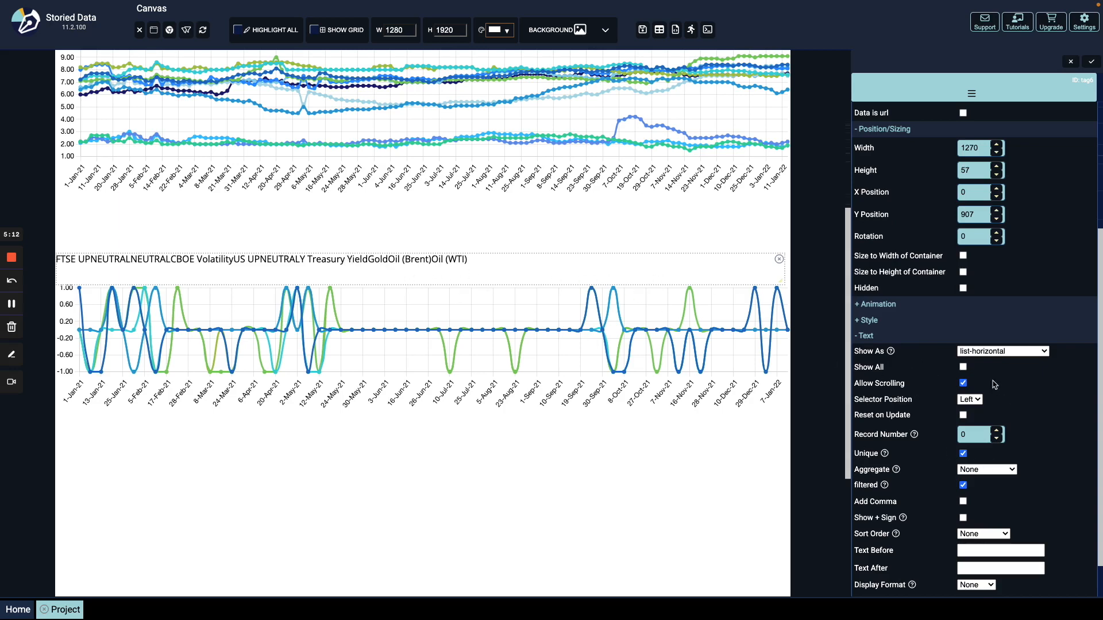
pyautogui.click(963, 384)
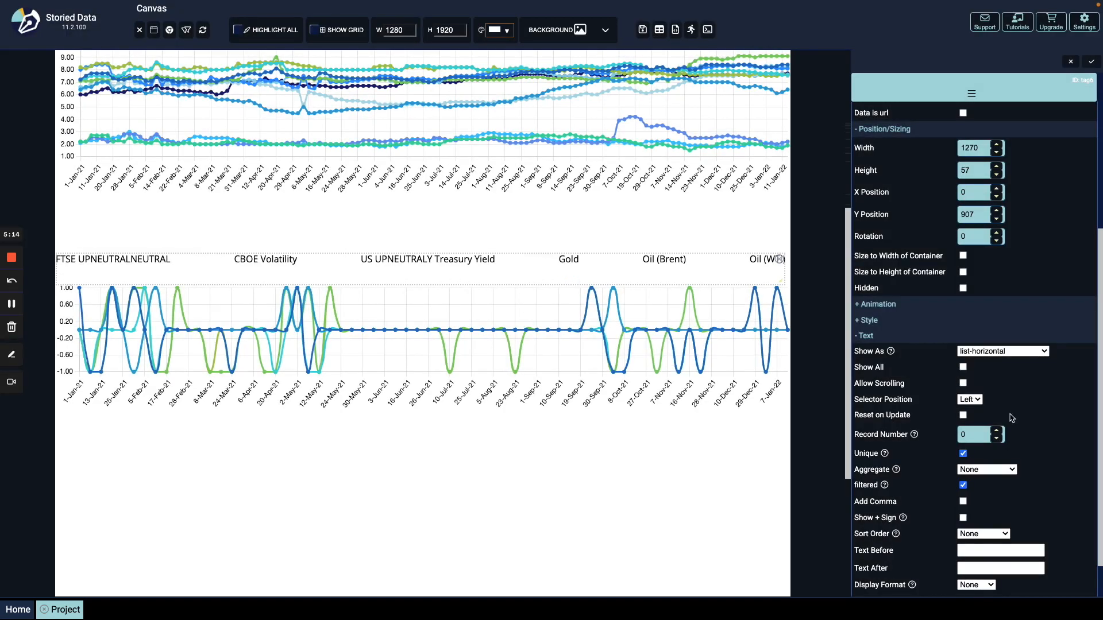
# Set the measure list selector's filter to target tag5 with the group name Measure
pyautogui.scroll(-1, 1012, 418)
pyautogui.click(867, 574)
pyautogui.scroll(-5, 954, 510)
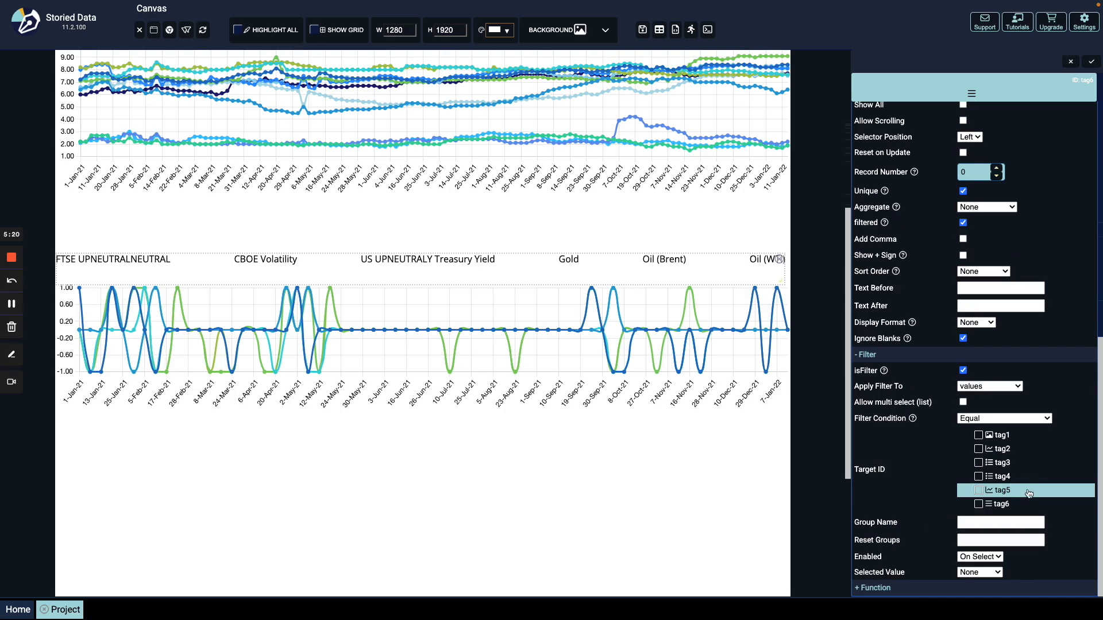
pyautogui.click(1029, 493)
pyautogui.click(981, 524)
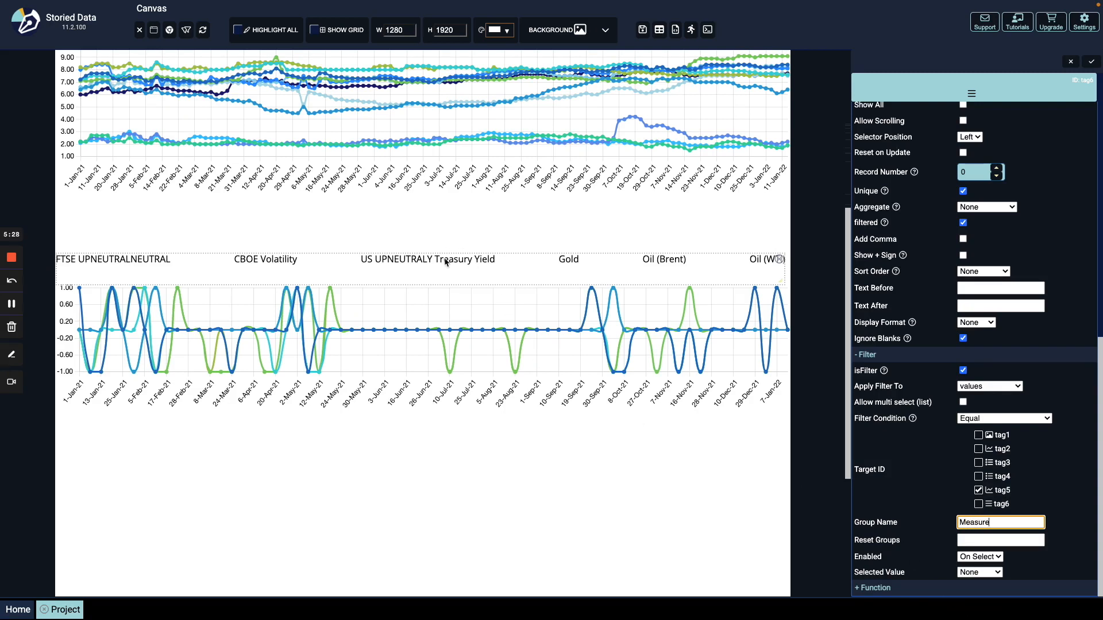
pyautogui.moveTo(848, 309)
pyautogui.mouseDown()
pyautogui.moveTo(845, 267)
pyautogui.moveTo(842, 321)
pyautogui.mouseUp()
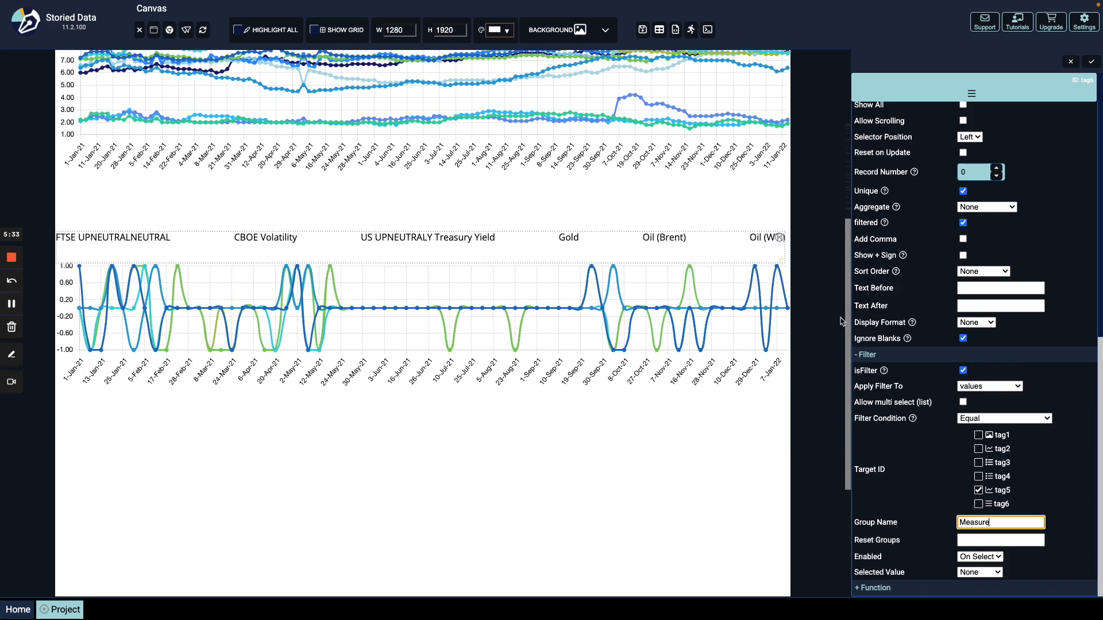
# Set the measure list selector's selected value style to Underline and apply its settings
pyautogui.click(996, 576)
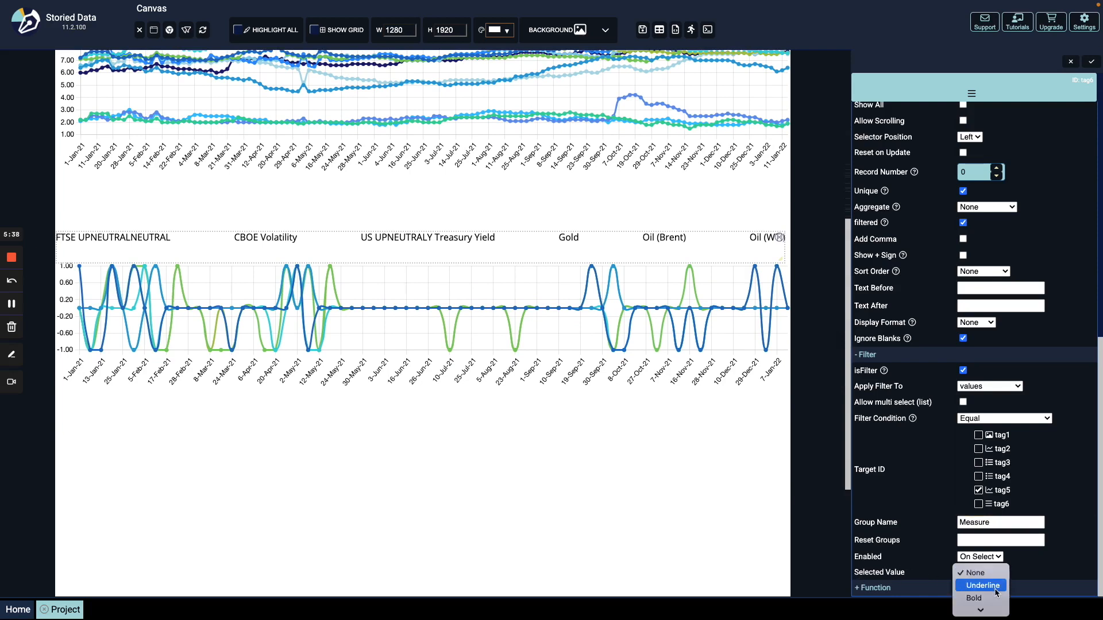
pyautogui.click(996, 586)
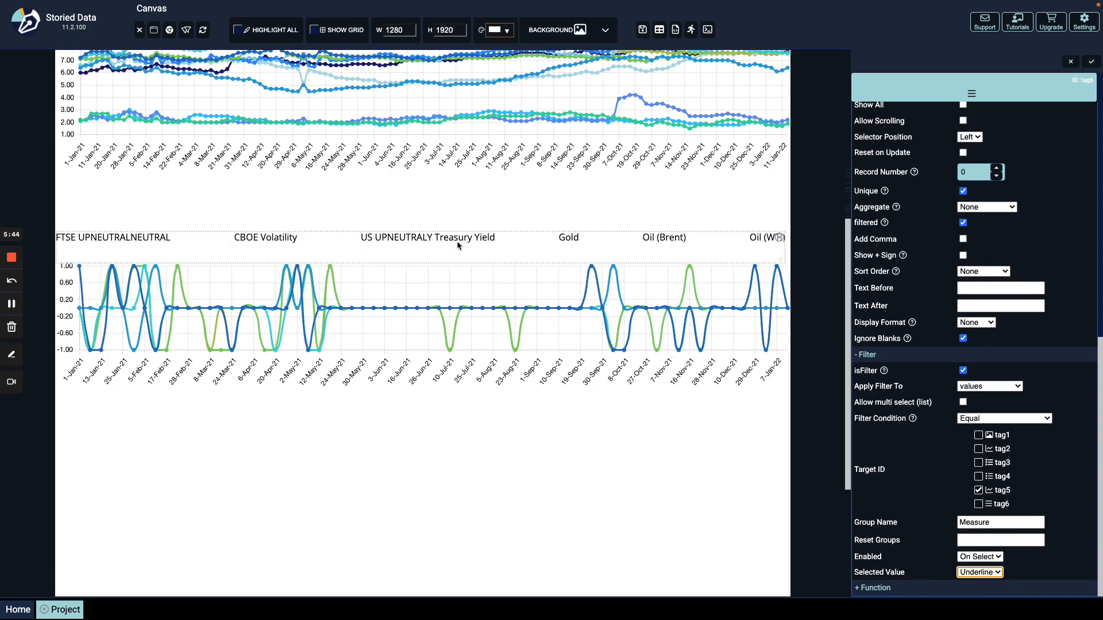
pyautogui.click(1094, 62)
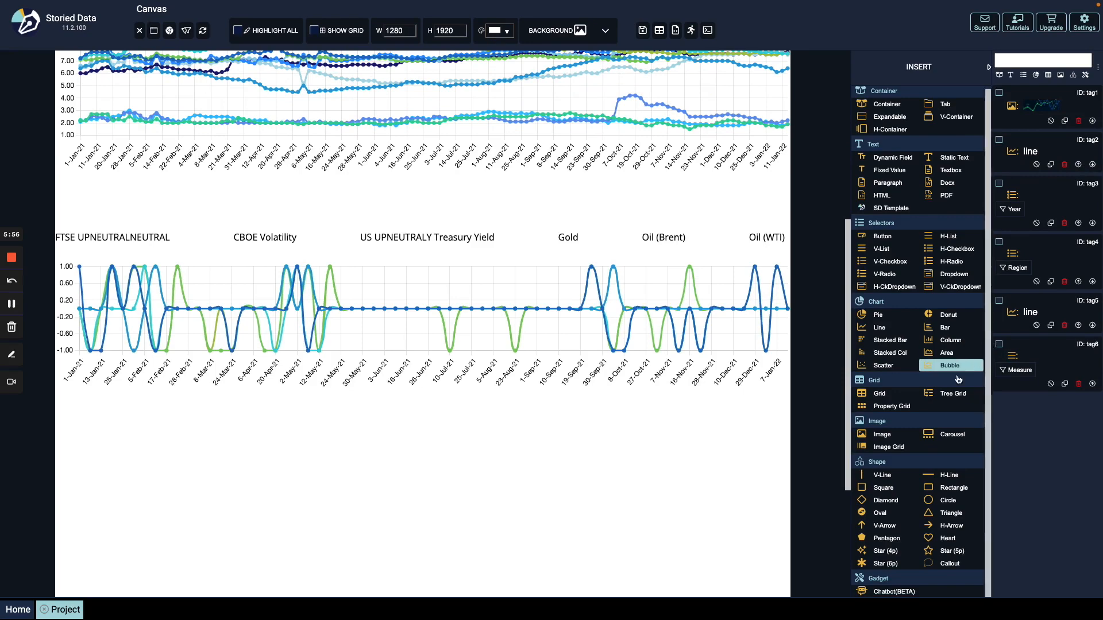
# Insert a grid below the second line chart, about 1270 by 393 at Y position 1240
pyautogui.click(886, 394)
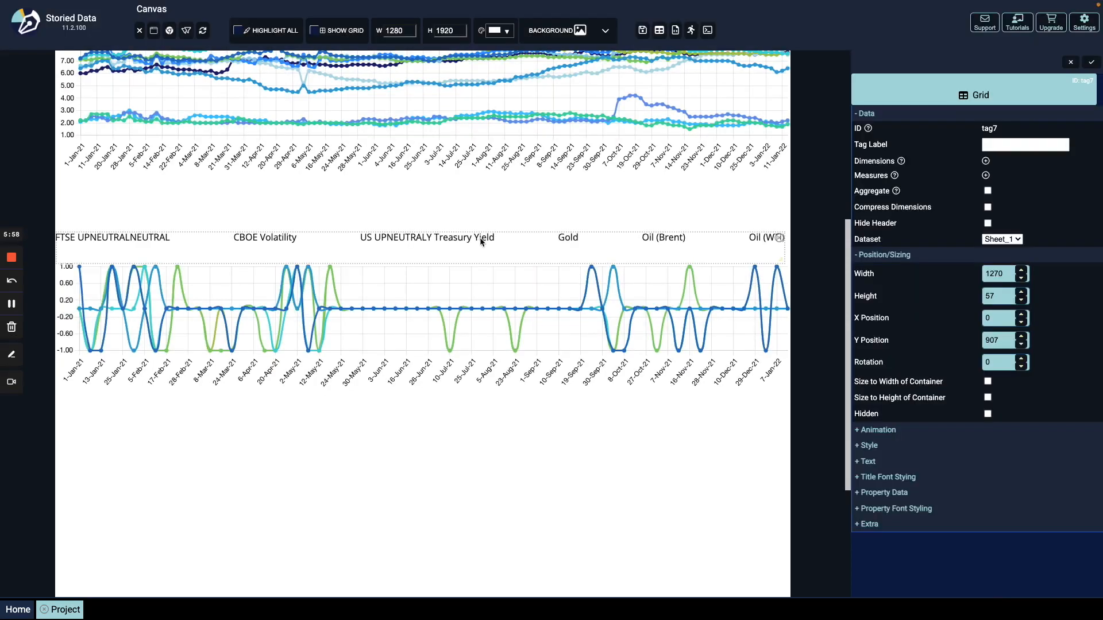
pyautogui.moveTo(482, 243); pyautogui.dragTo(411, 435)
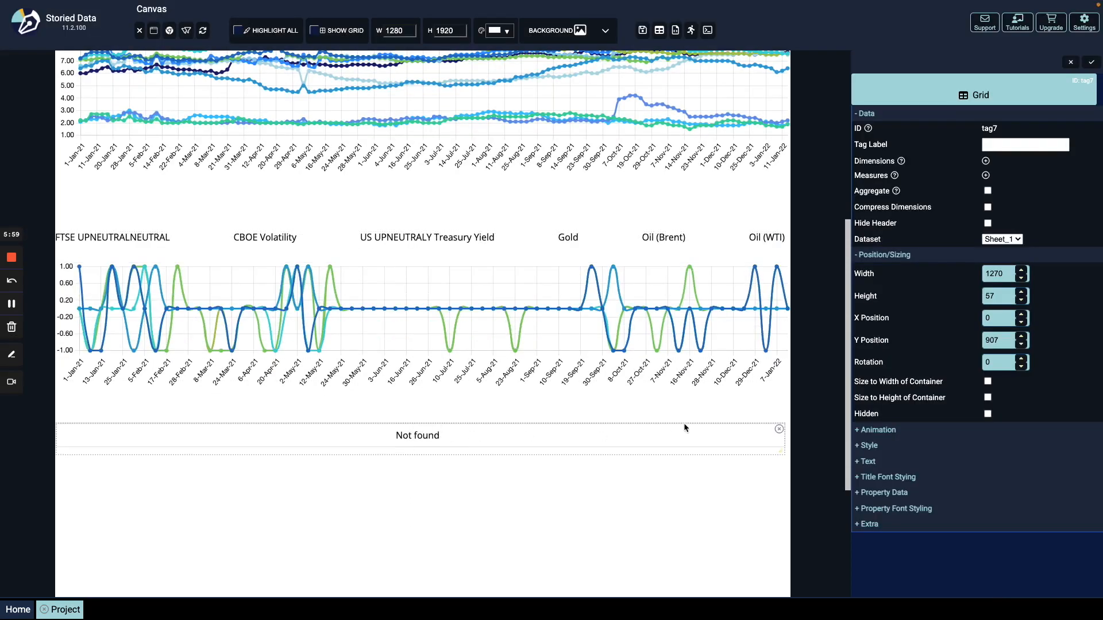
pyautogui.scroll(-3, 722, 401)
pyautogui.moveTo(512, 242); pyautogui.dragTo(467, 436)
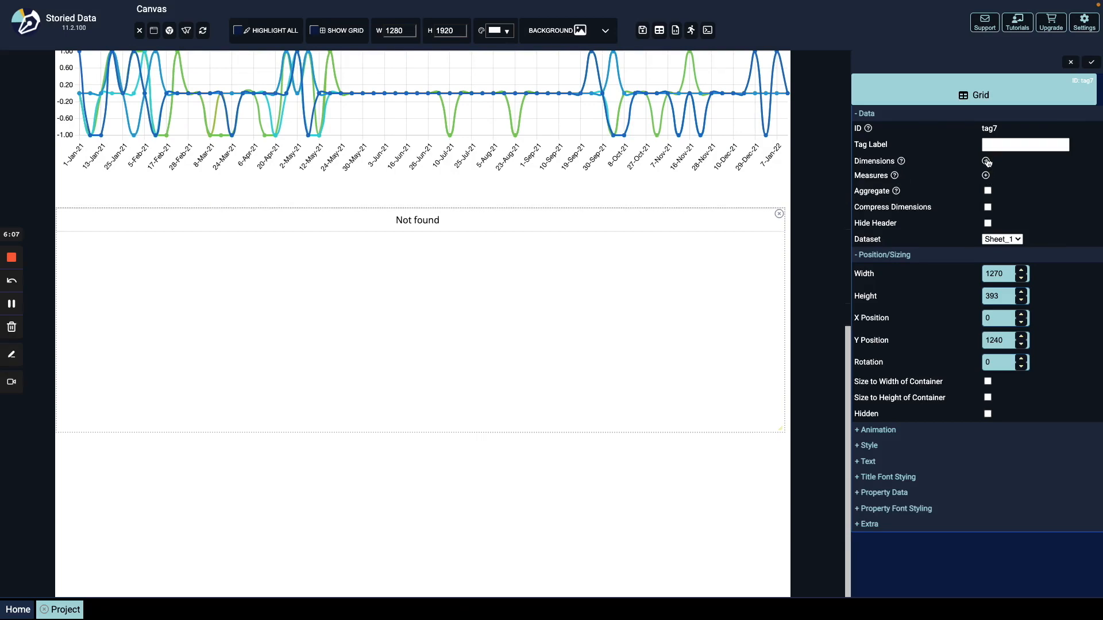
# Add Date, Region and Comments as the grid's dimensions
pyautogui.click(986, 162)
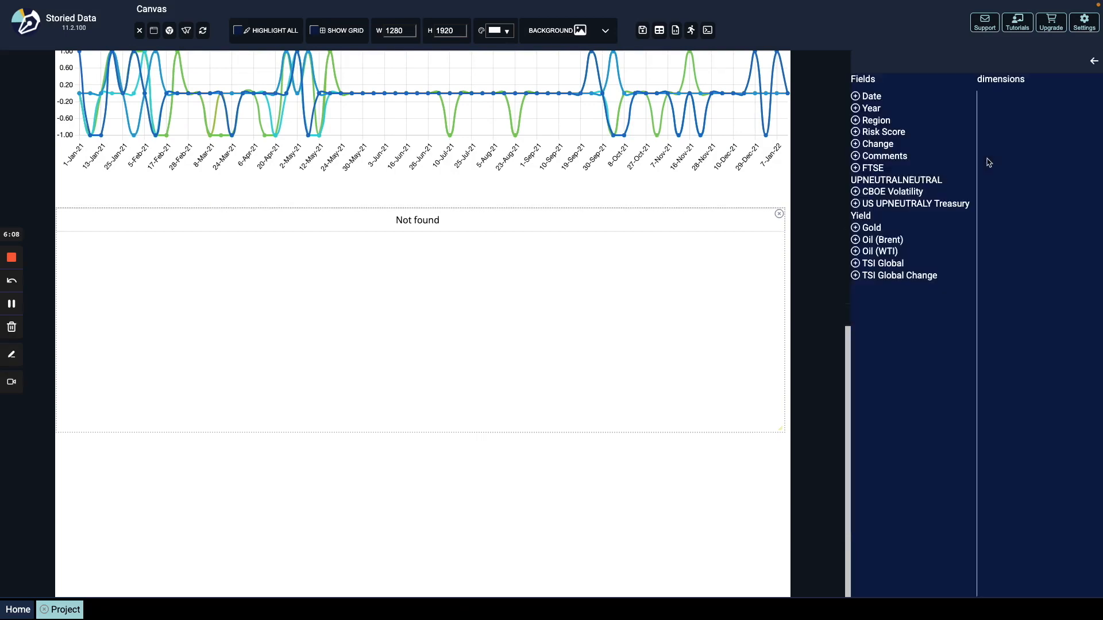
pyautogui.click(856, 96)
pyautogui.click(856, 121)
pyautogui.click(856, 156)
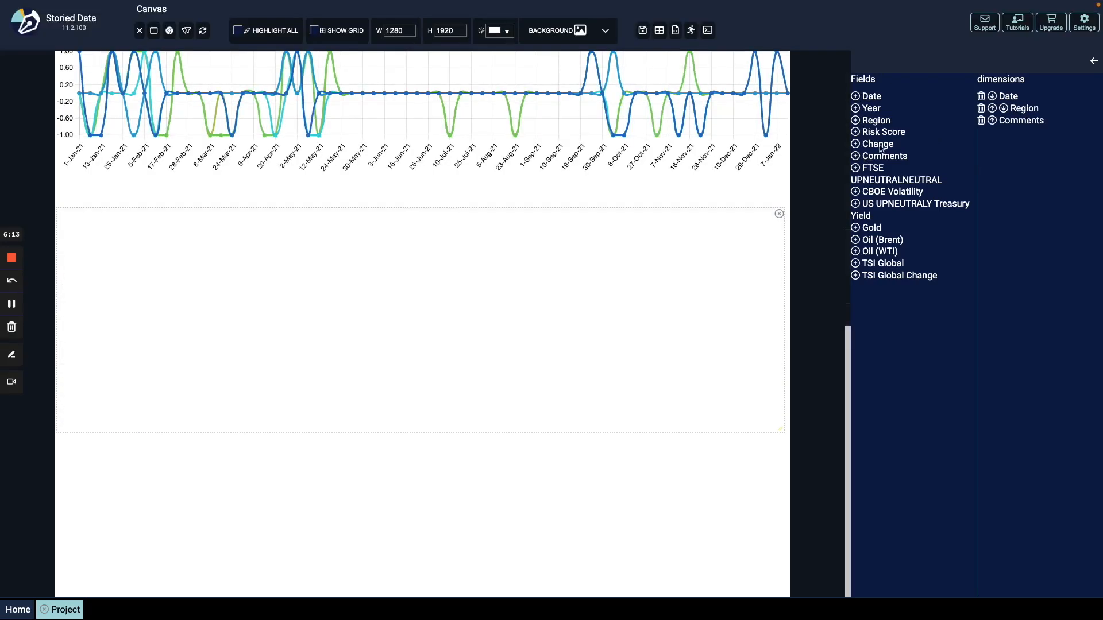
pyautogui.click(1094, 62)
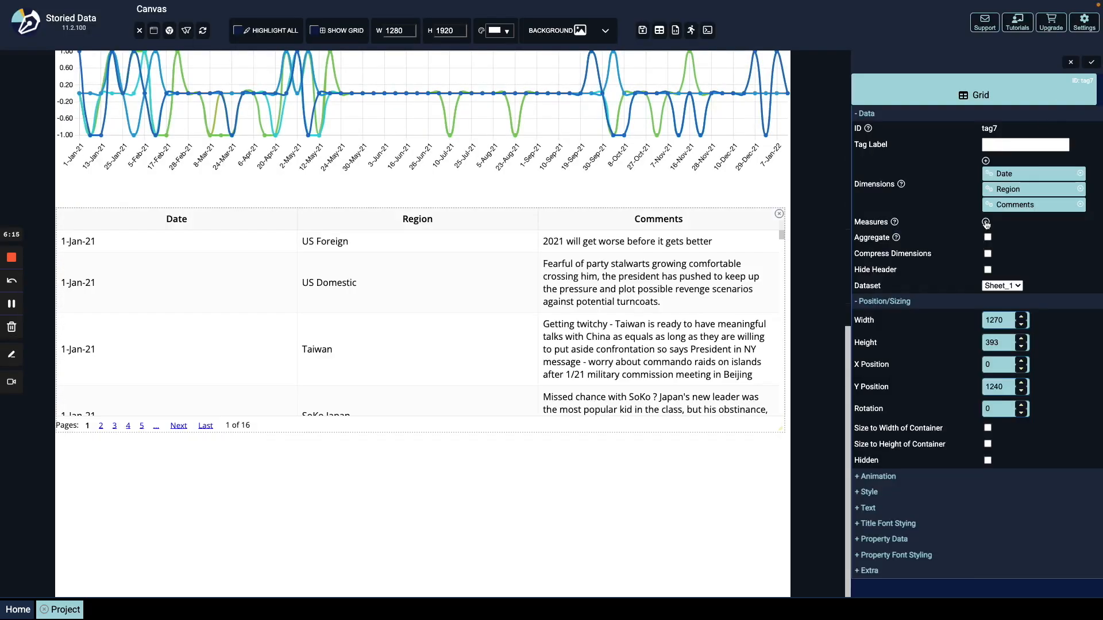
# Add Risk Score and Change as the grid's measures
pyautogui.click(985, 223)
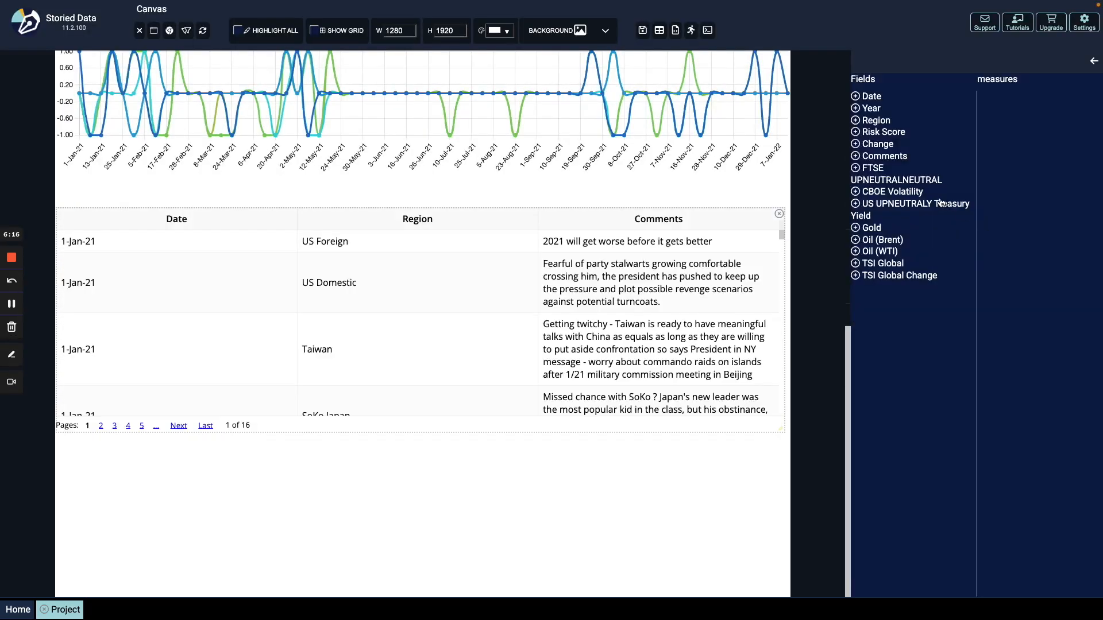
pyautogui.click(856, 132)
pyautogui.click(856, 144)
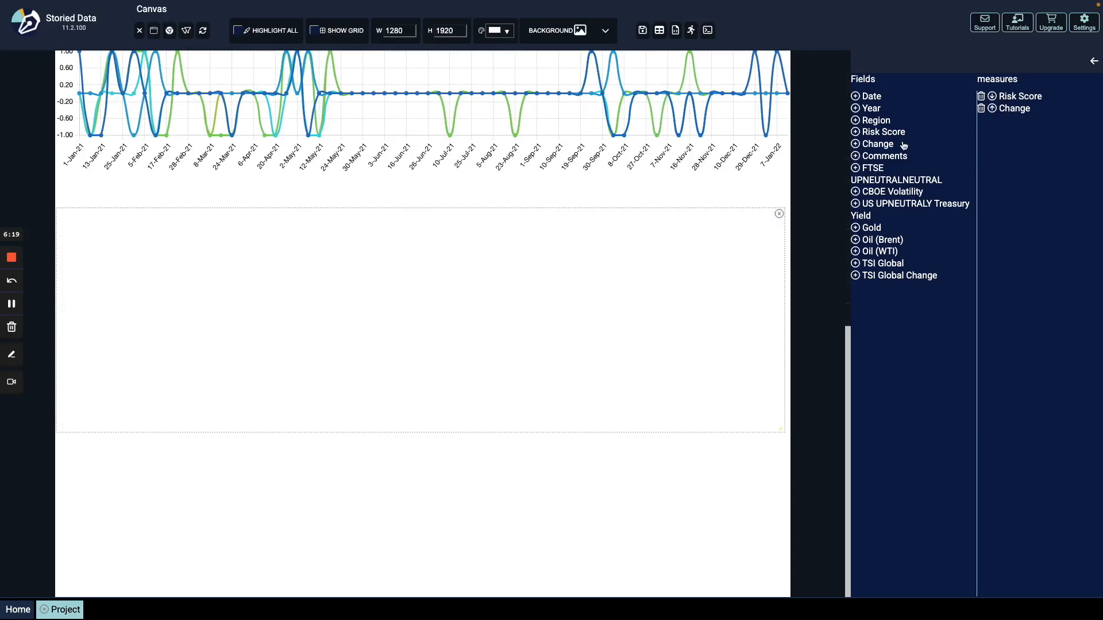
pyautogui.click(1095, 62)
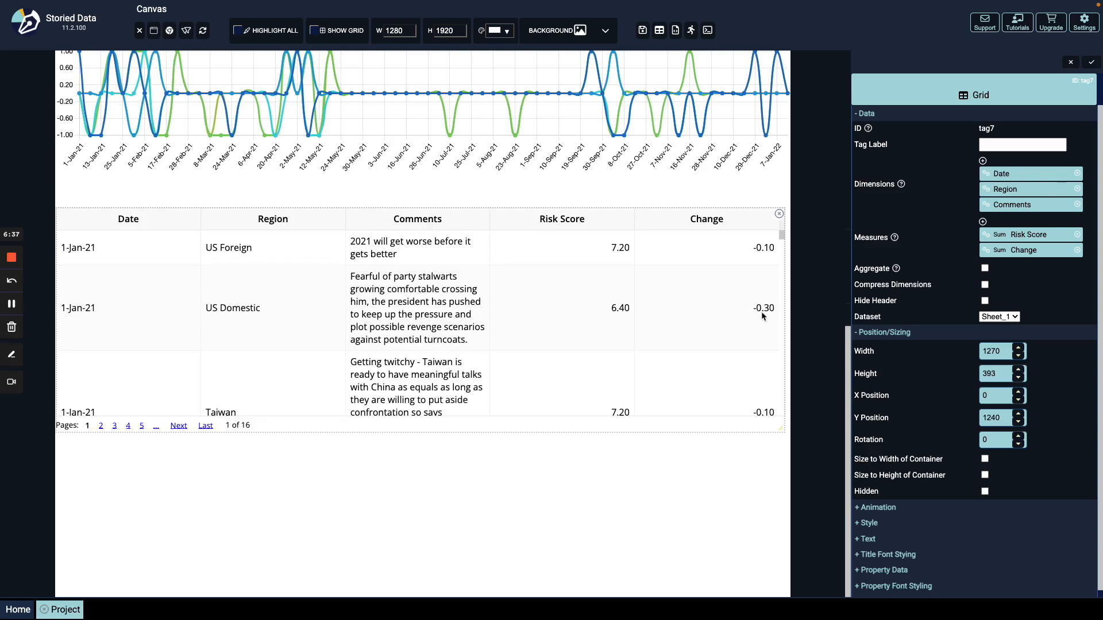
# Set the grid's Comments column width to 300 and apply the grid settings
pyautogui.click(988, 208)
pyautogui.click(974, 282)
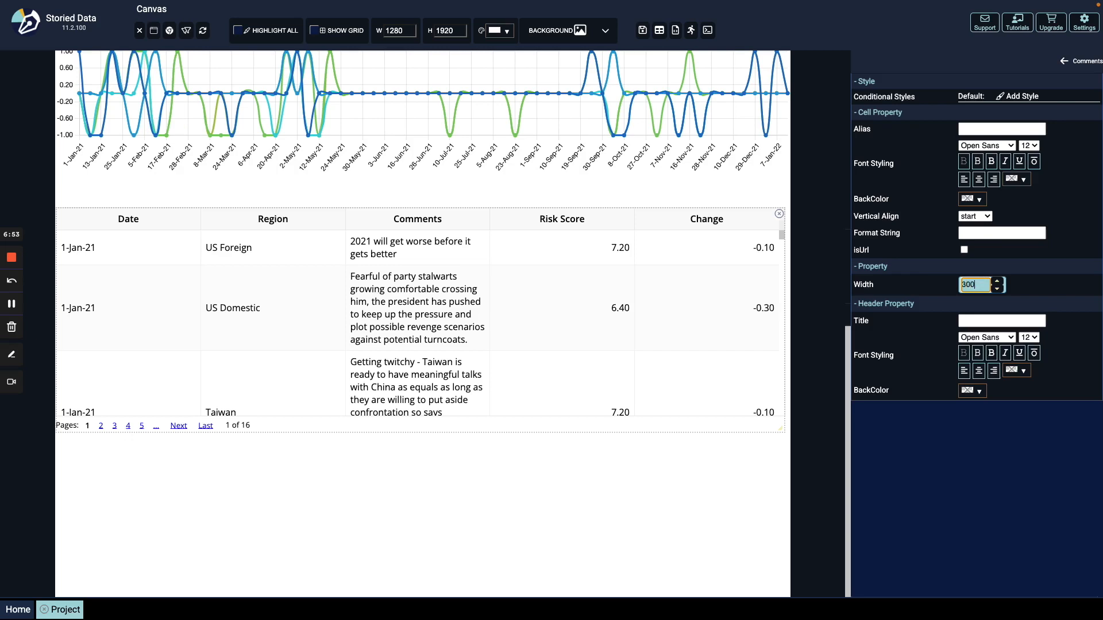
pyautogui.click(1092, 284)
pyautogui.click(1064, 63)
pyautogui.click(1095, 65)
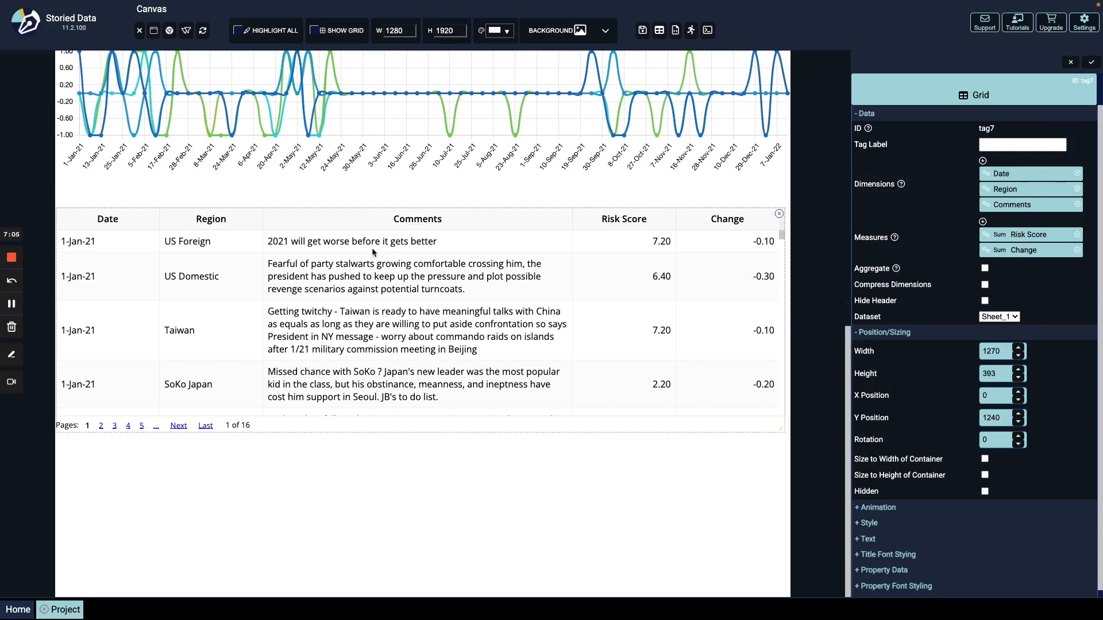
pyautogui.click(1090, 63)
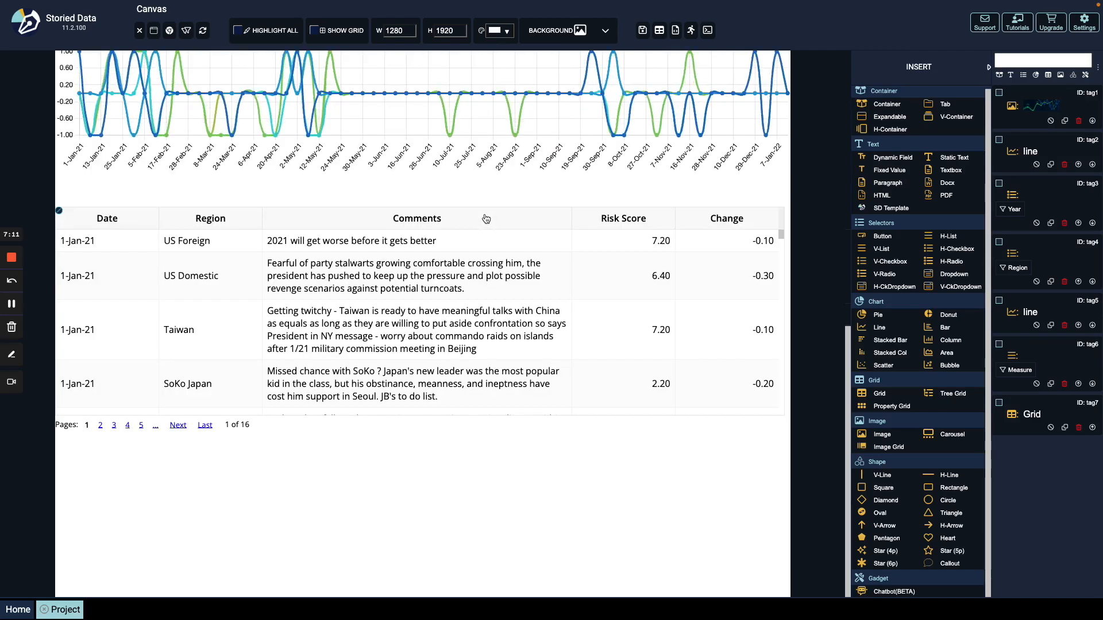
pyautogui.scroll(5, 481, 213)
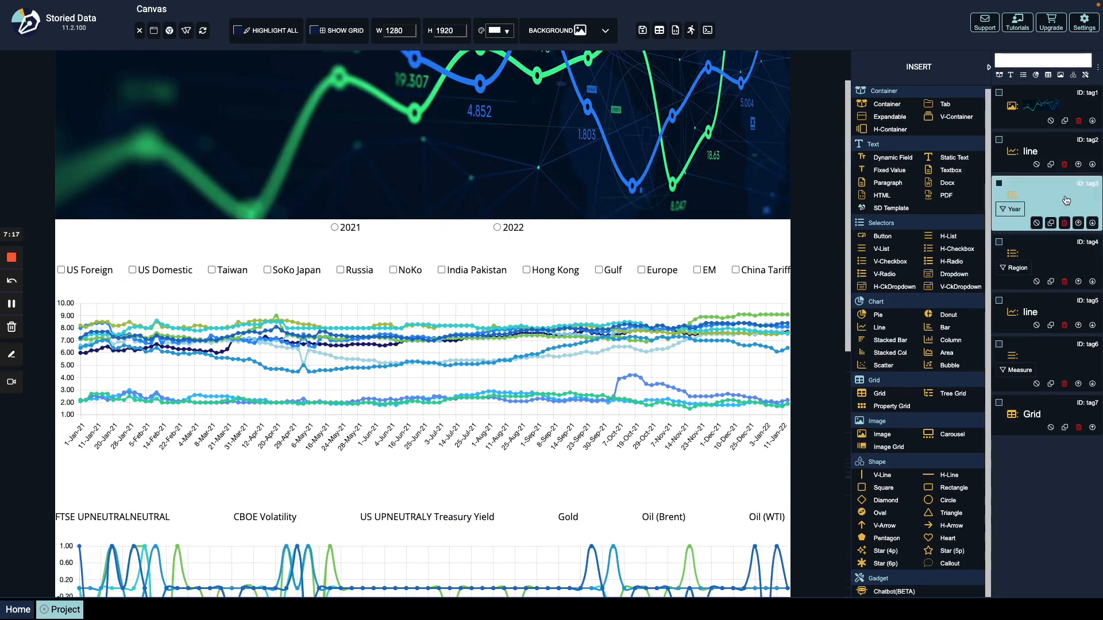
pyautogui.click(1078, 223)
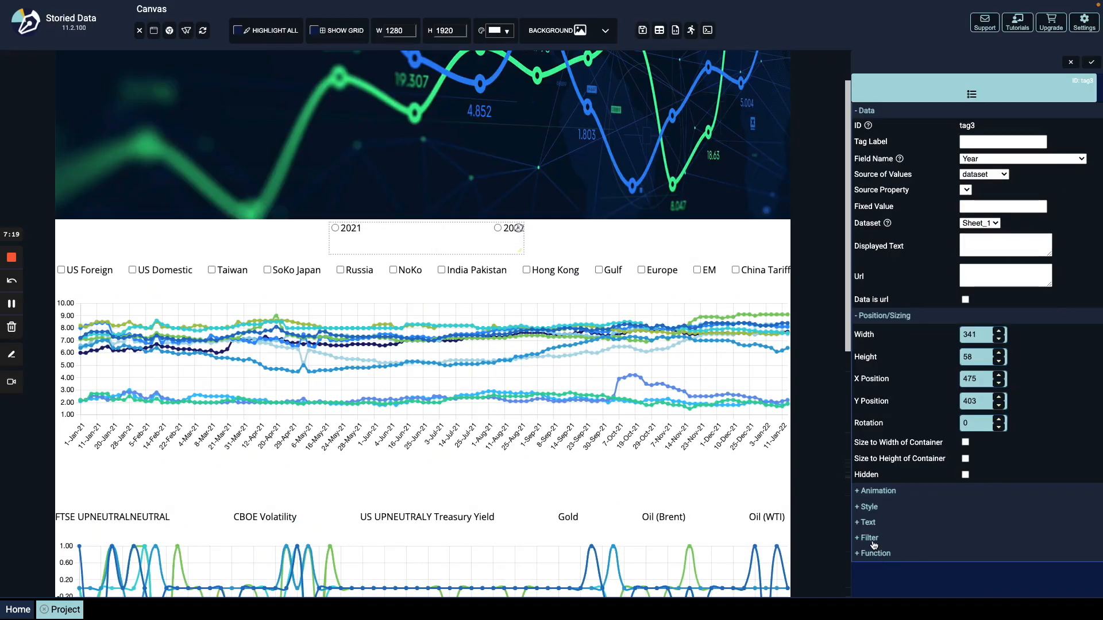
pyautogui.click(873, 538)
pyautogui.scroll(-3, 936, 527)
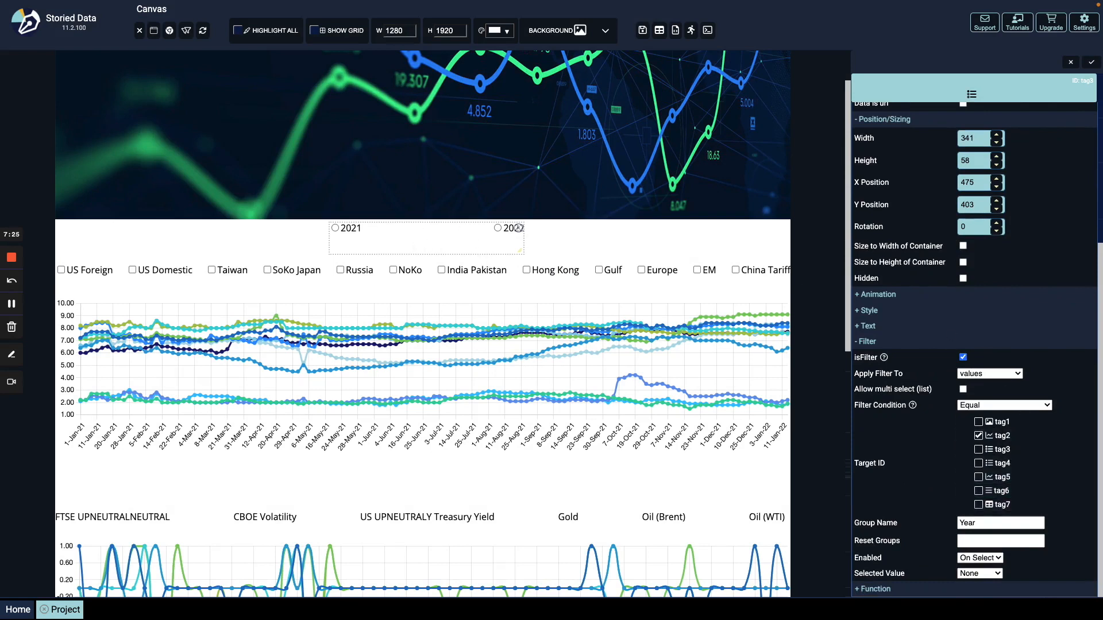
pyautogui.click(1091, 62)
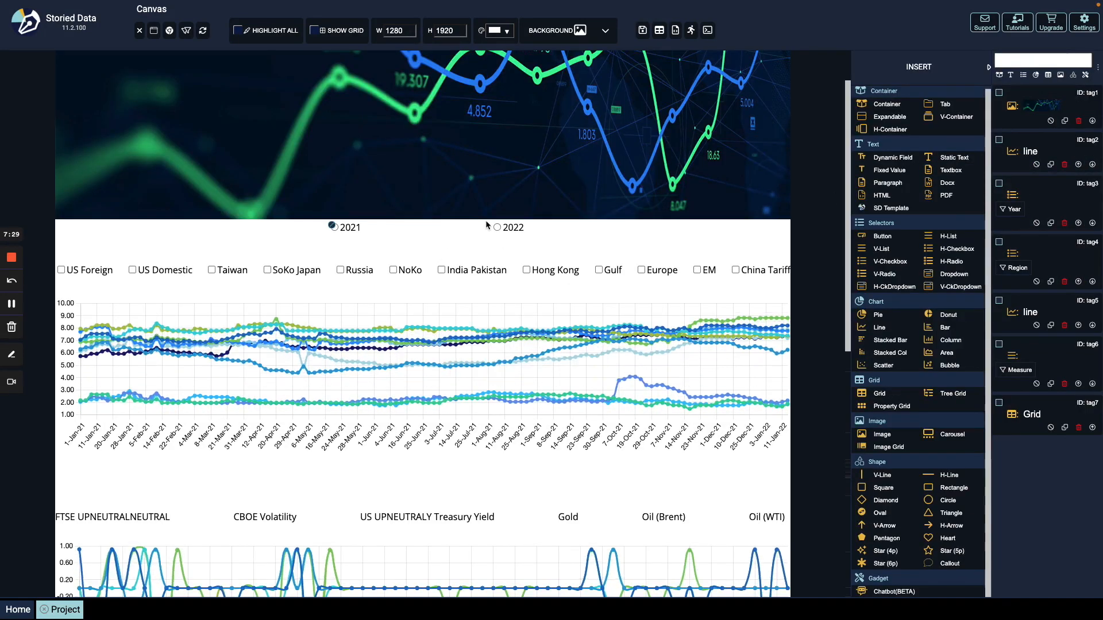
# Add tag5 and tag7 to the Year selector's filter targets and apply its settings
pyautogui.rightClick(493, 232)
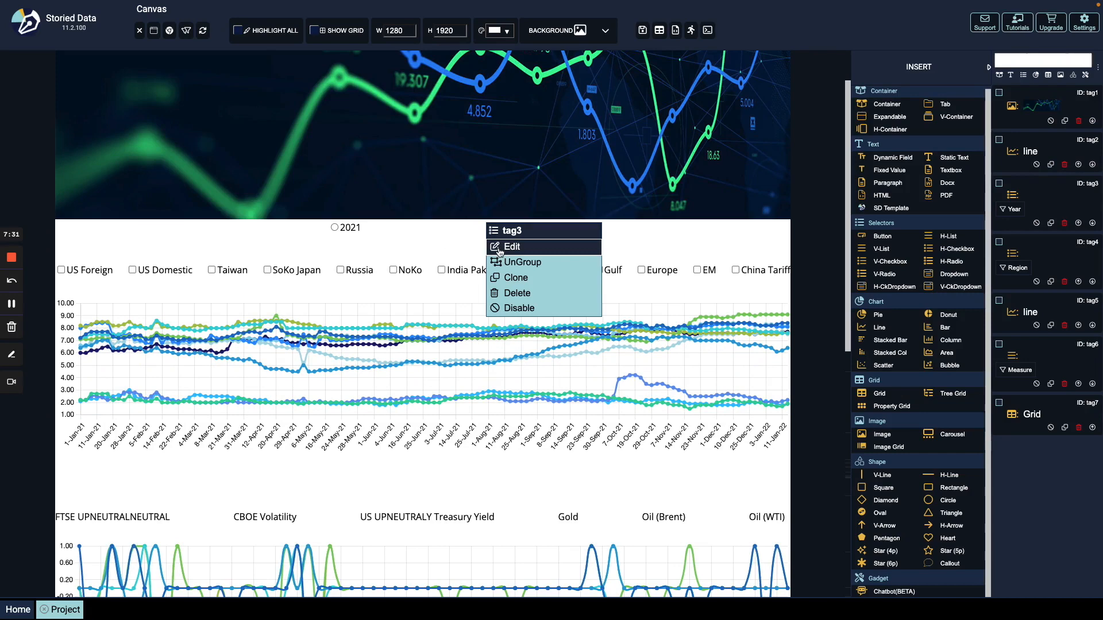
pyautogui.click(500, 247)
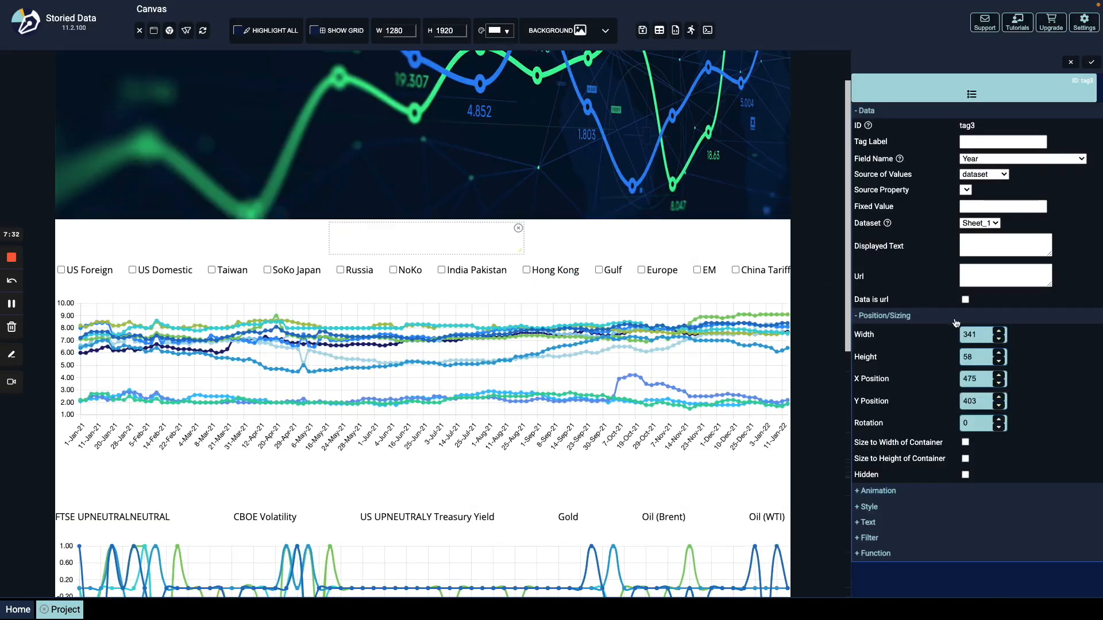
pyautogui.click(867, 537)
pyautogui.scroll(-3, 948, 460)
pyautogui.click(1004, 480)
pyautogui.click(1002, 504)
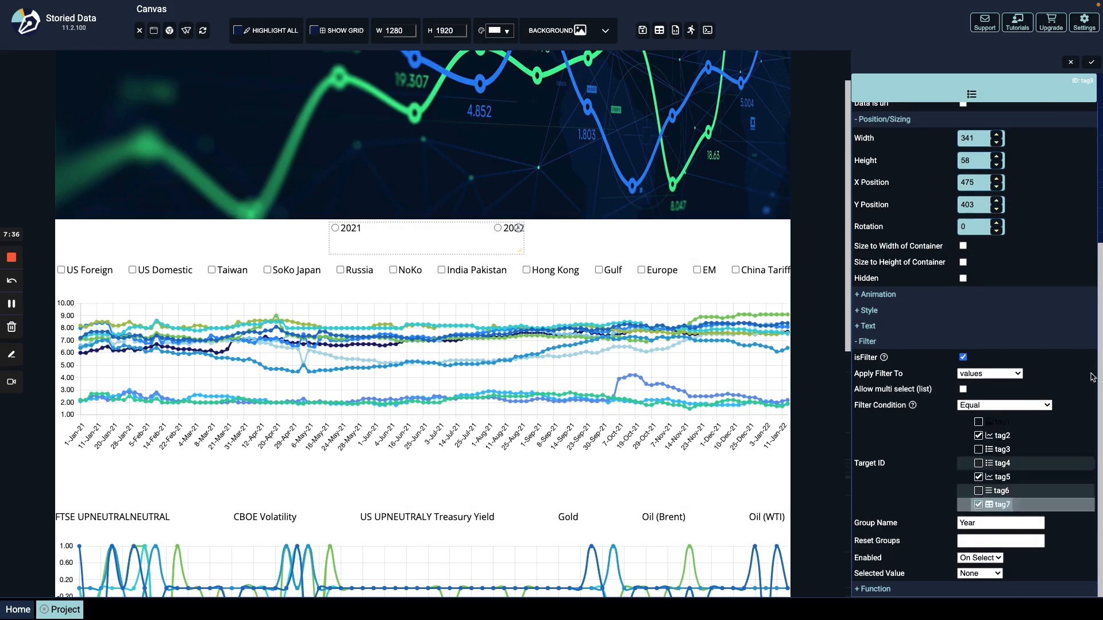
pyautogui.click(1090, 60)
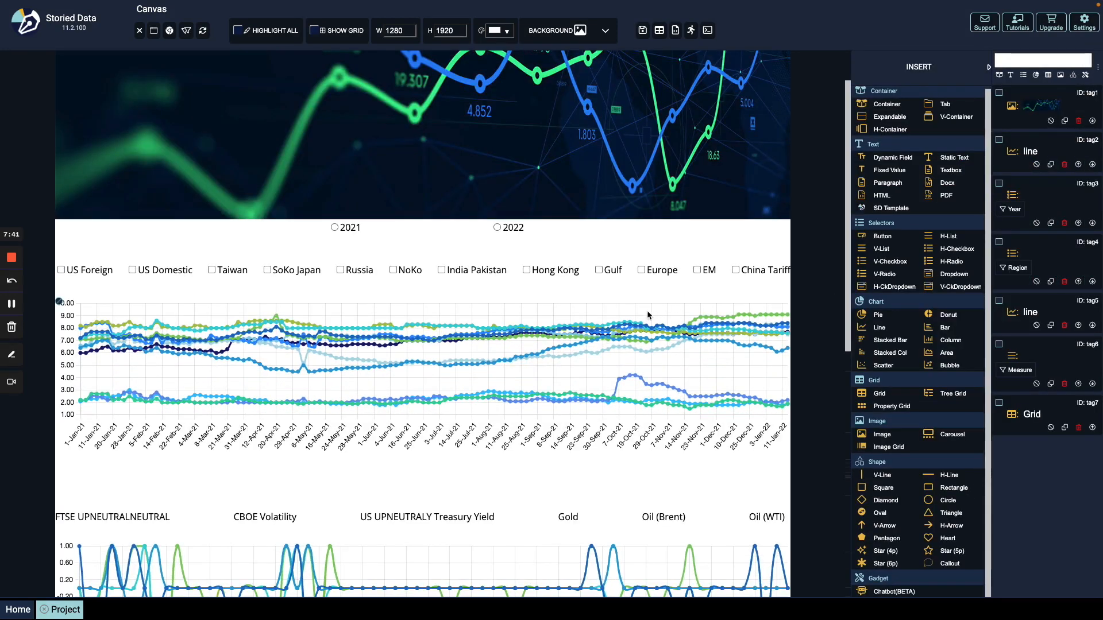
# Add tag7 to the Region selector's filter targets and apply its settings
pyautogui.scroll(-8, 648, 313)
pyautogui.scroll(6, 649, 314)
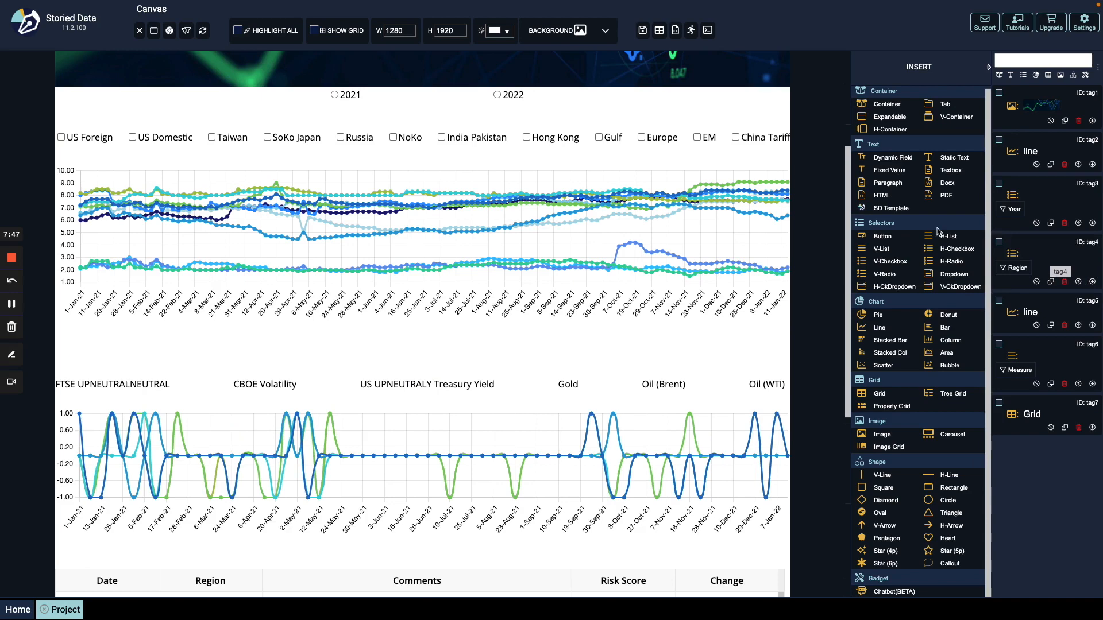
pyautogui.rightClick(575, 212)
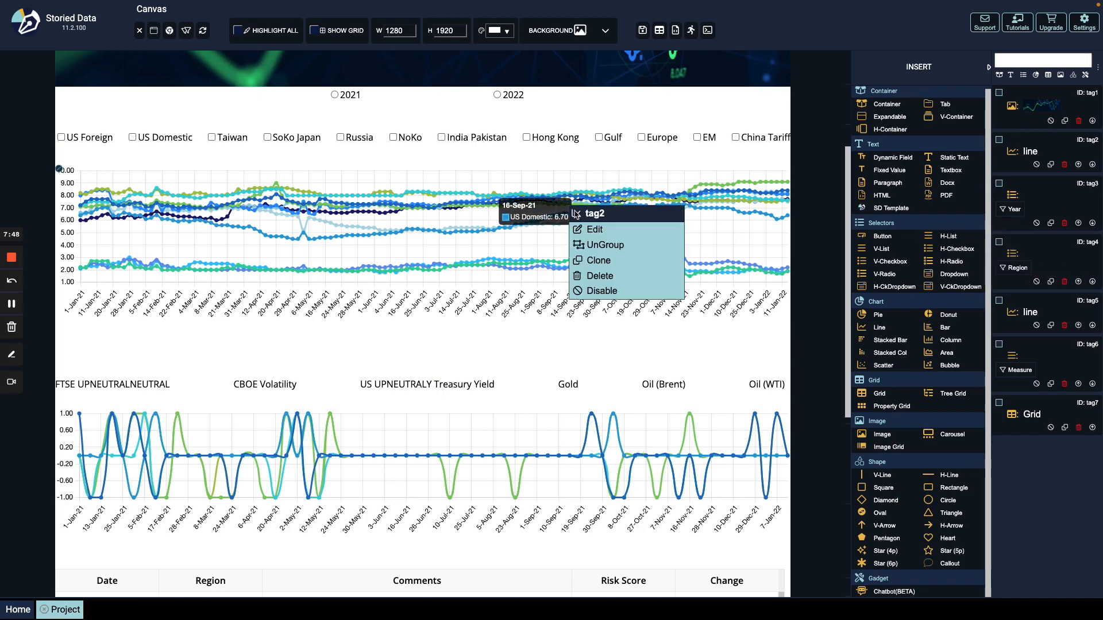
pyautogui.rightClick(562, 133)
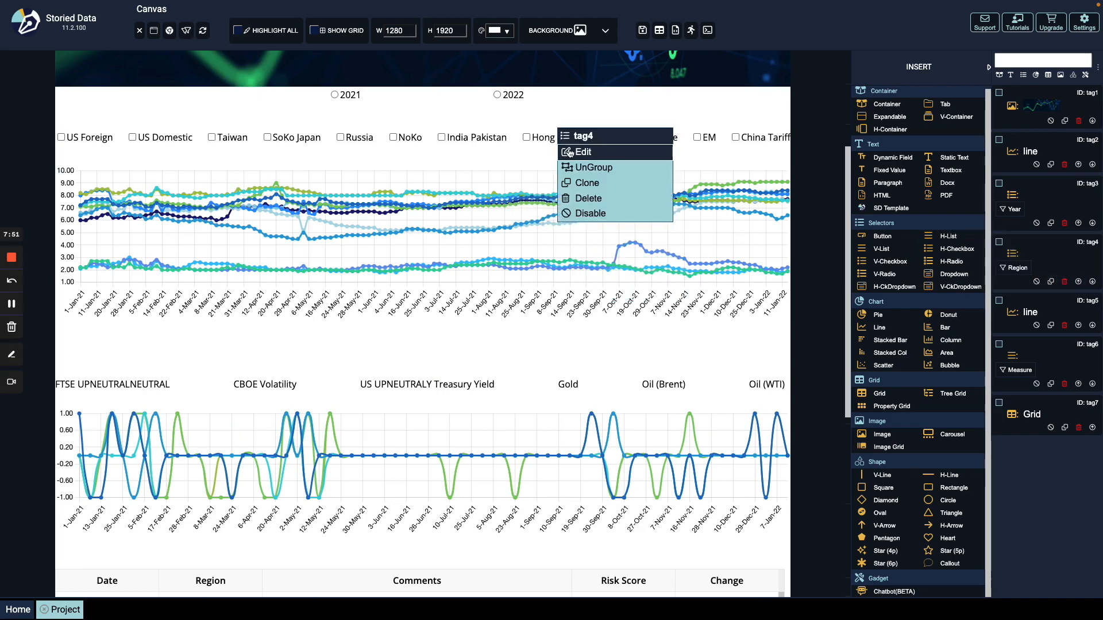
pyautogui.click(570, 154)
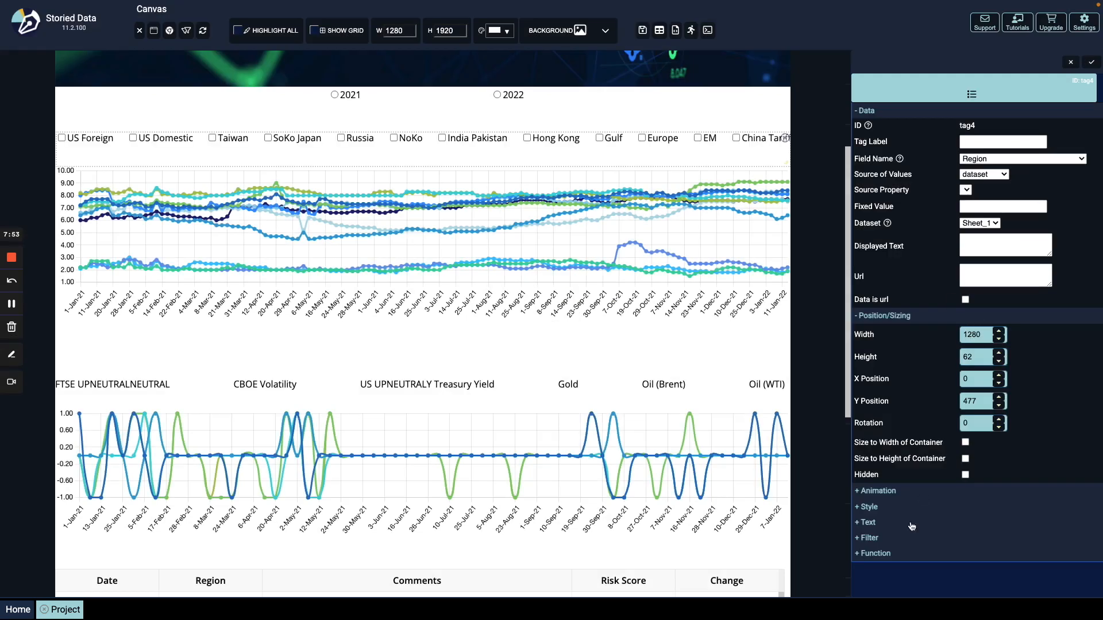
pyautogui.click(871, 539)
pyautogui.scroll(-3, 890, 537)
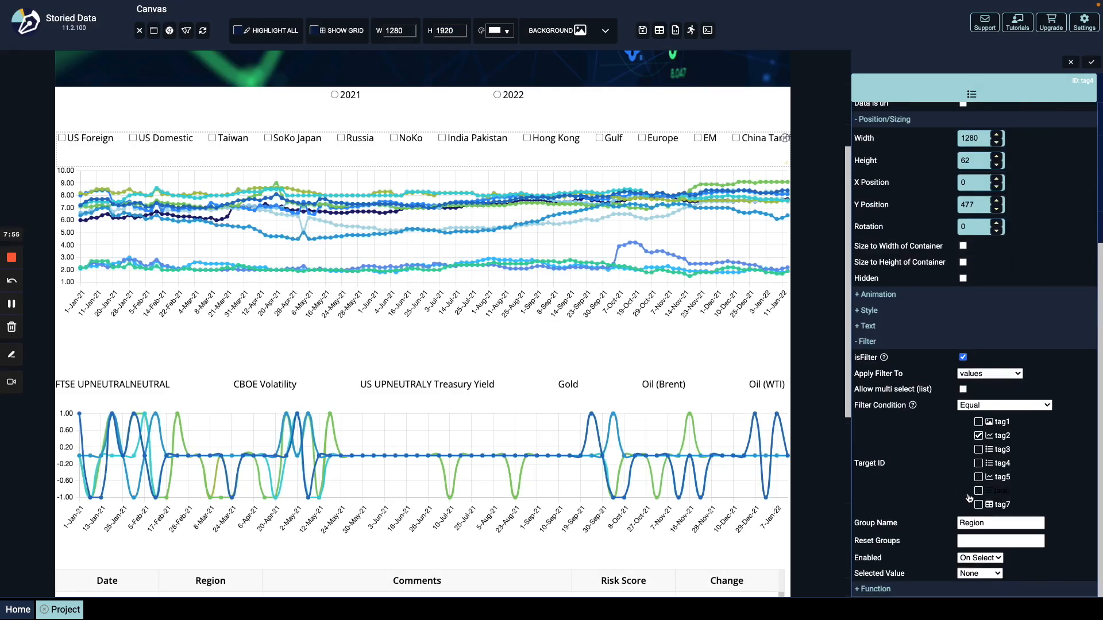
pyautogui.click(979, 505)
pyautogui.click(1092, 61)
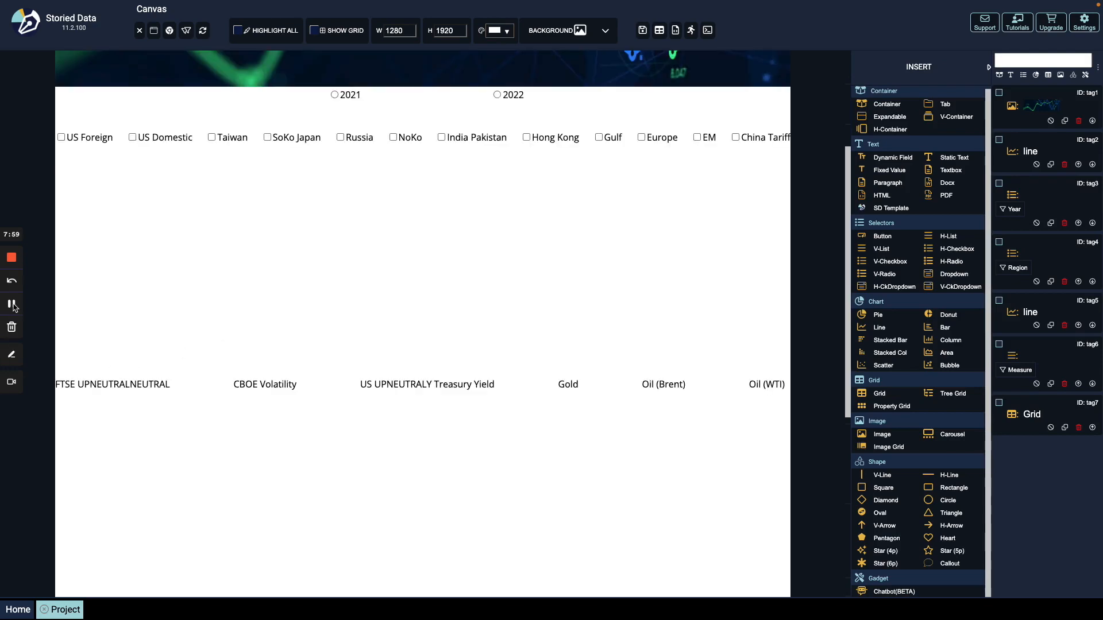
pyautogui.click(12, 304)
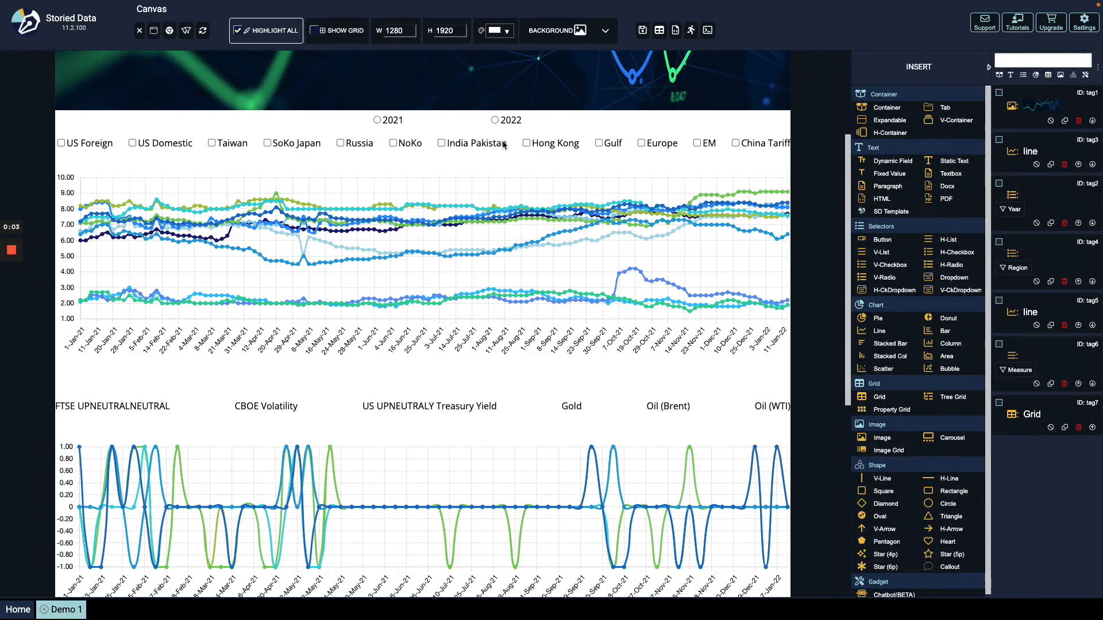
# Test the dashboard selectors with year 2021, region Taiwan and measure Gold, and examine the filtered charts and grid
pyautogui.click(378, 121)
pyautogui.click(214, 144)
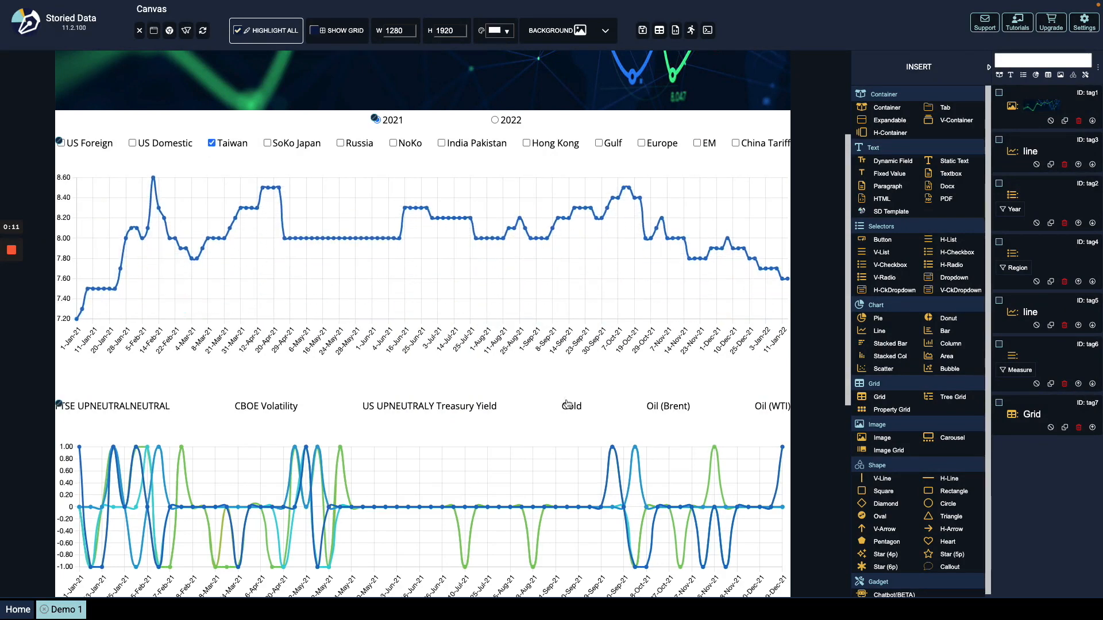
pyautogui.scroll(-7, 563, 409)
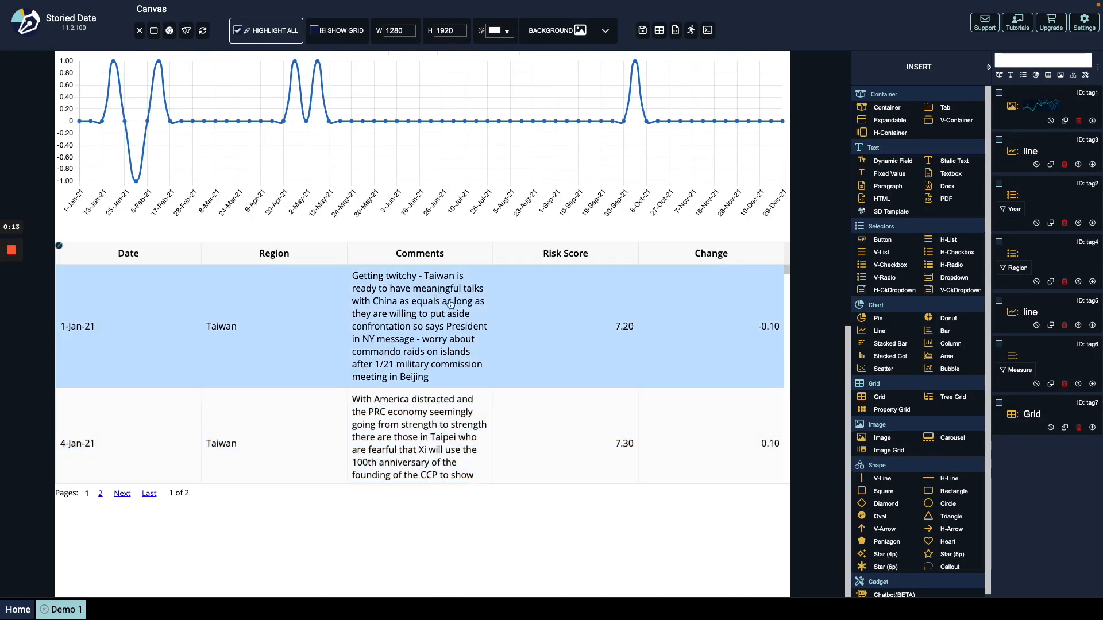
pyautogui.scroll(7, 468, 296)
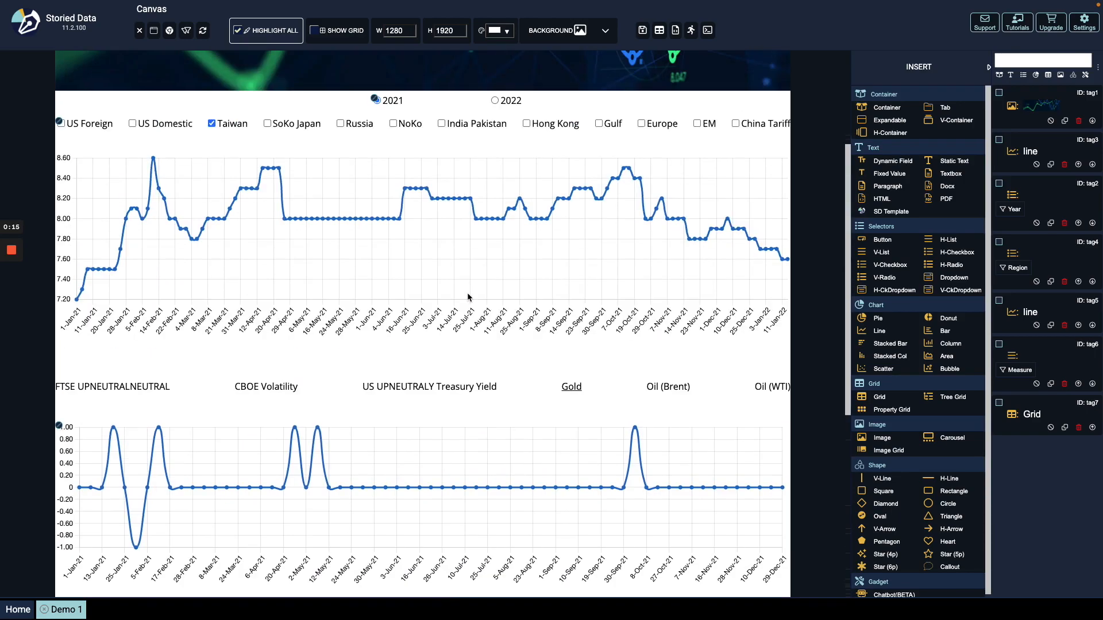